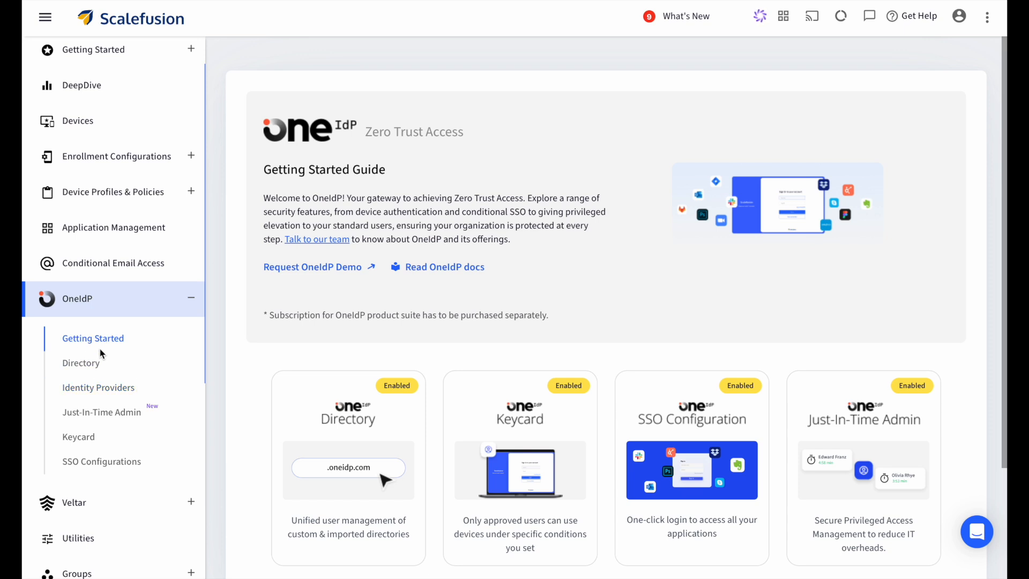
Open the OneIdP directory and review the organization's details, closing them without changes
{"action": "scroll", "coordinate": [384, 293], "scroll_direction": "down", "scroll_amount": 1}
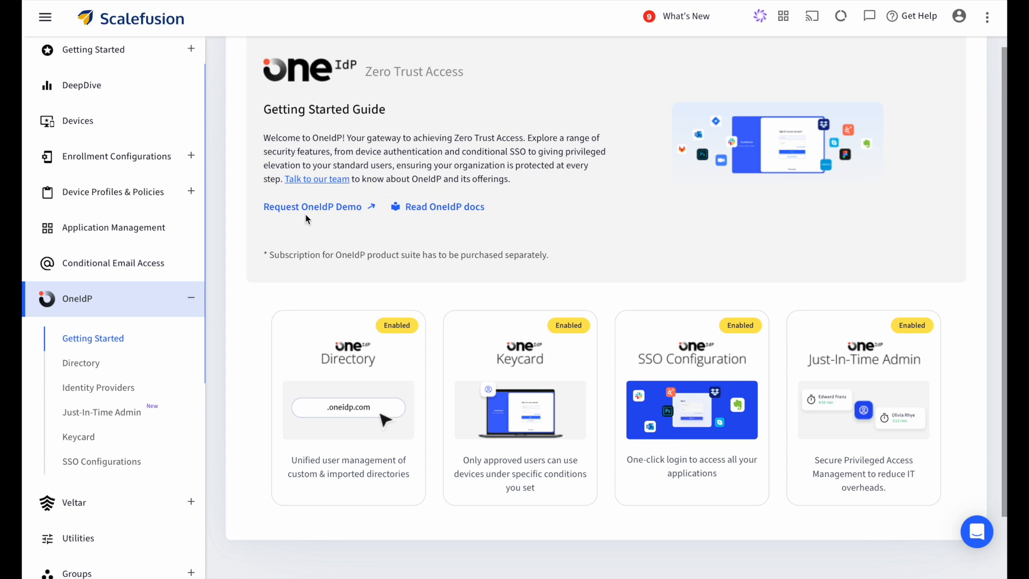
{"action": "scroll", "coordinate": [438, 230], "scroll_direction": "down", "scroll_amount": 1}
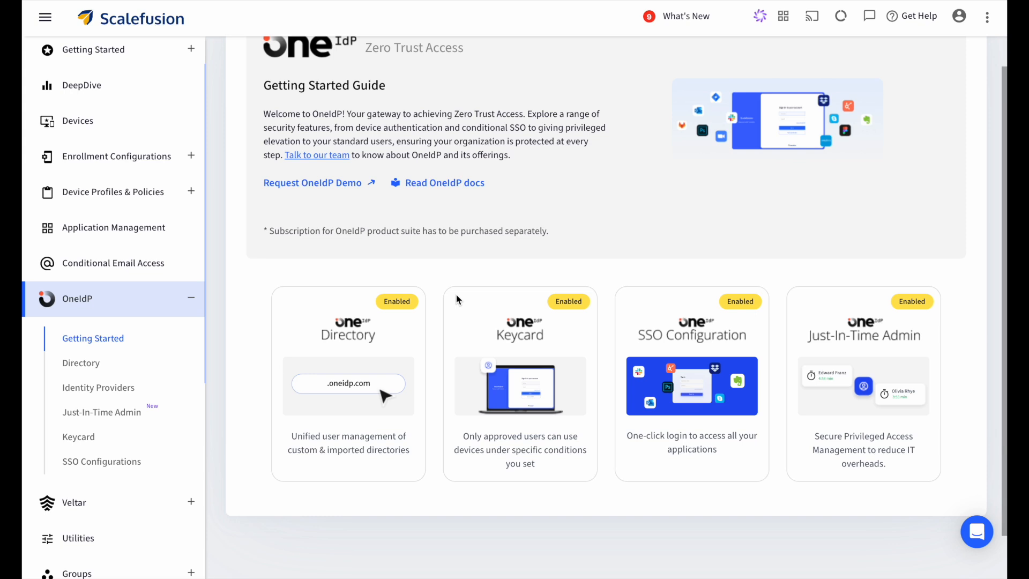
{"action": "left_click", "coordinate": [58, 363]}
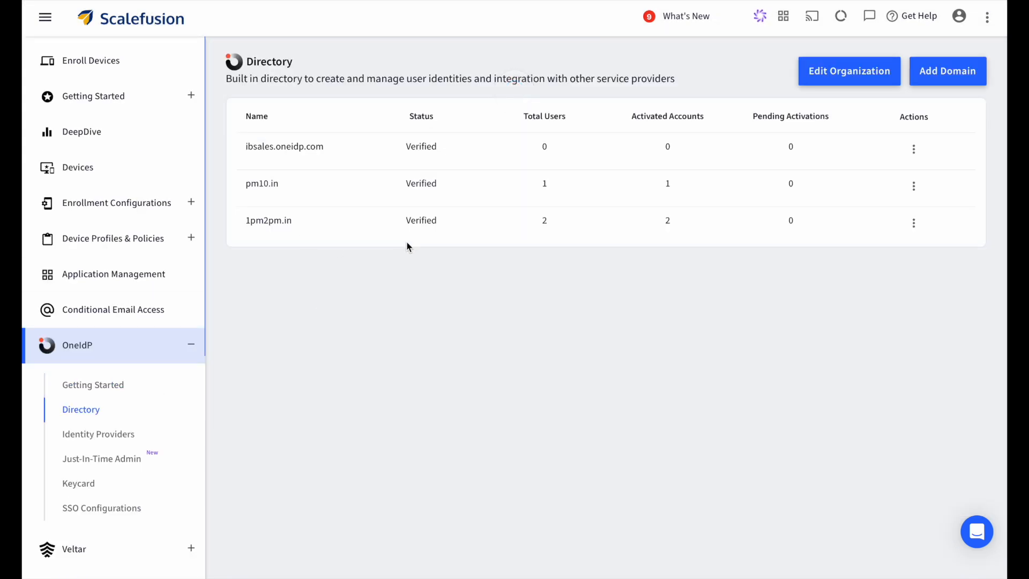
{"action": "left_click", "coordinate": [850, 79]}
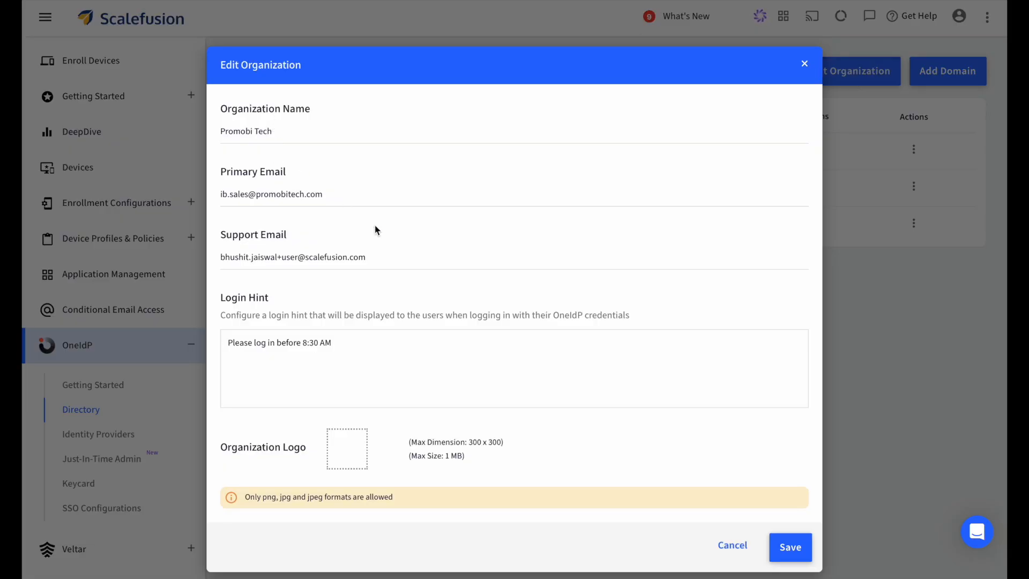
{"action": "scroll", "coordinate": [374, 230], "scroll_direction": "down", "scroll_amount": 1}
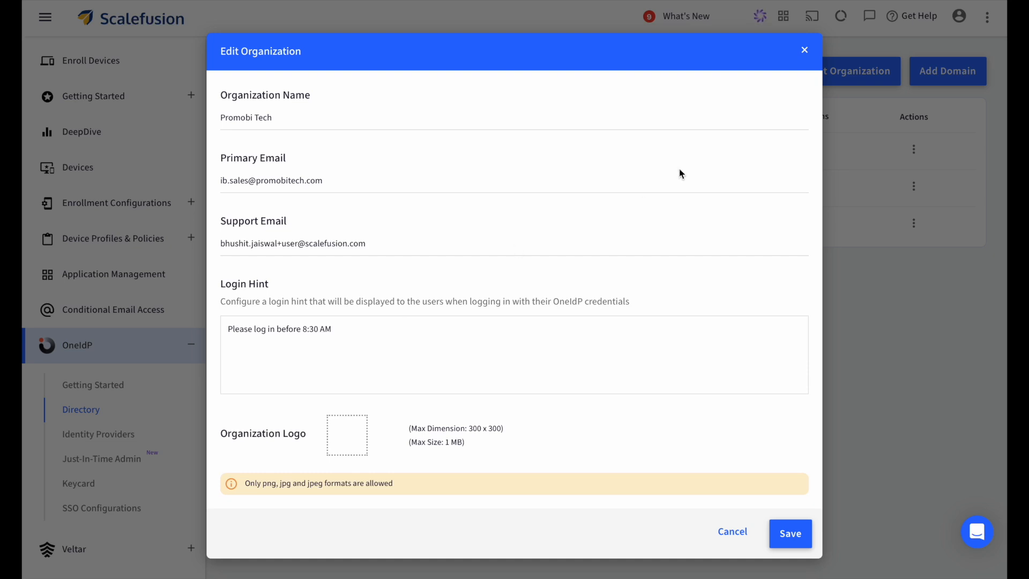
{"action": "left_click", "coordinate": [805, 52]}
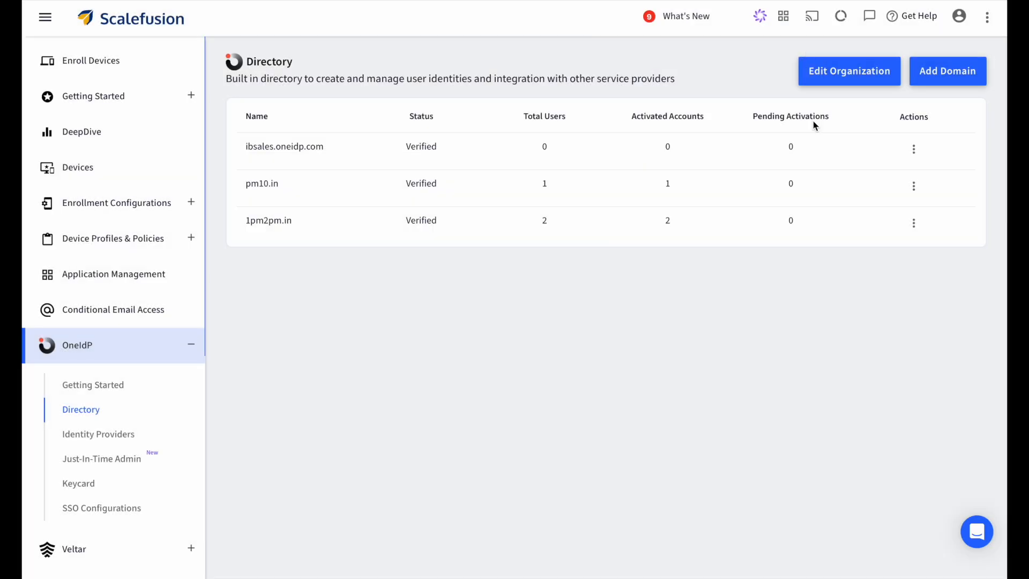
View the form for adding a custom domain to the directory and close it without adding one
{"action": "left_click", "coordinate": [940, 73]}
{"action": "left_click", "coordinate": [571, 126]}
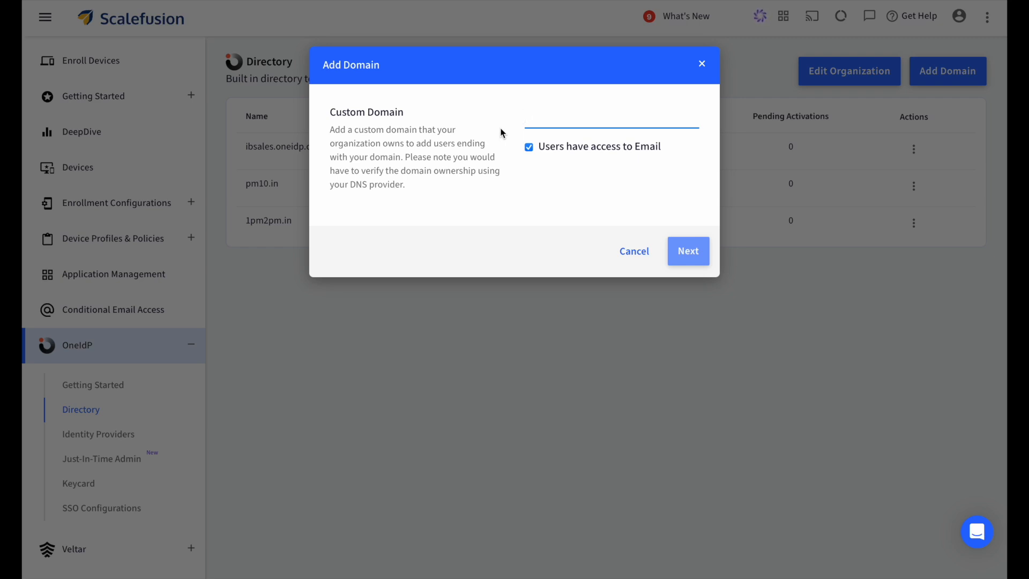
{"action": "left_click", "coordinate": [702, 63]}
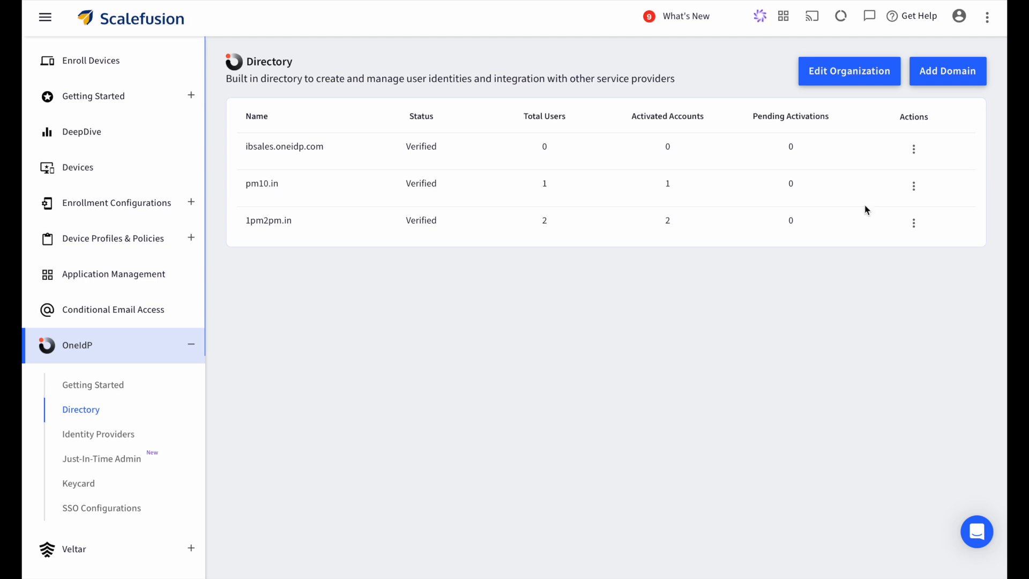
Open User Enrollment and examine the available options for importing users
{"action": "left_click", "coordinate": [136, 205]}
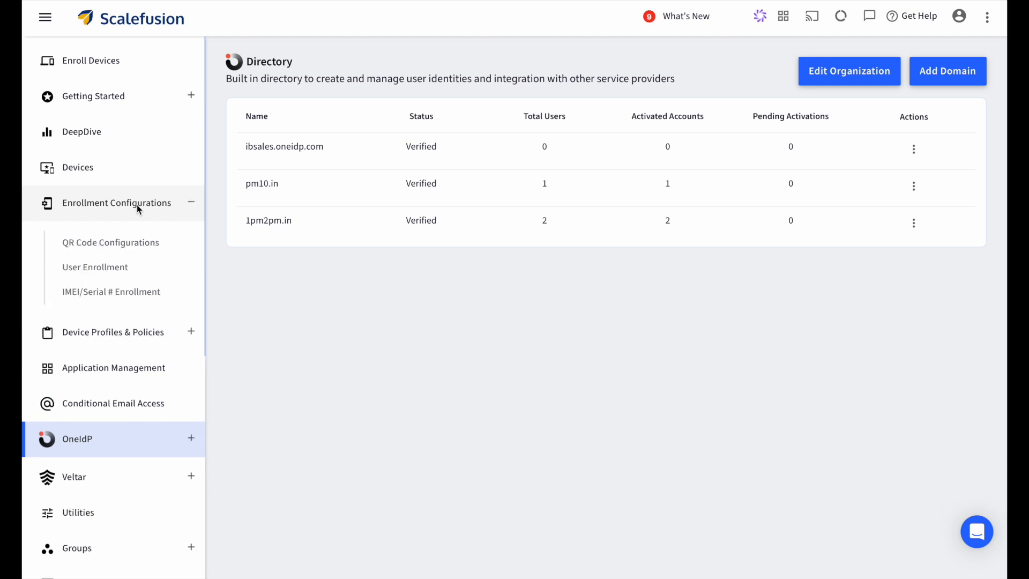
{"action": "left_click", "coordinate": [102, 271]}
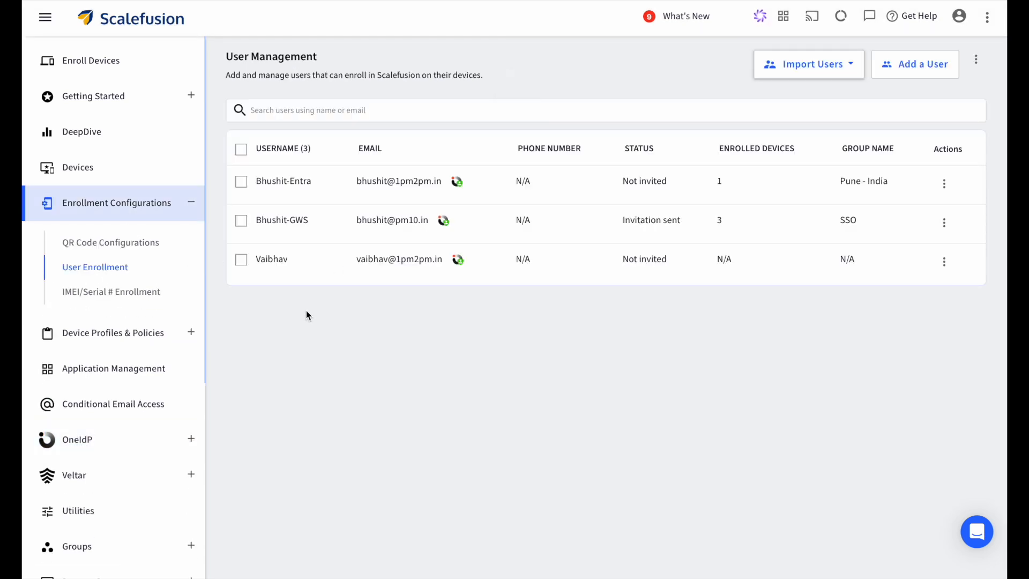
{"action": "left_click", "coordinate": [803, 69]}
{"action": "left_click", "coordinate": [712, 110]}
{"action": "left_click", "coordinate": [853, 67]}
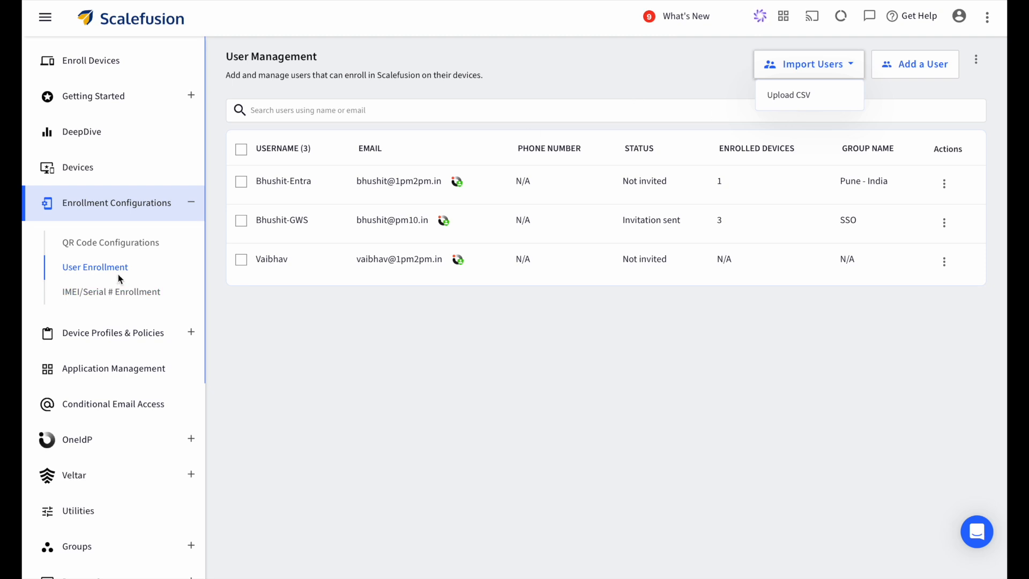
{"action": "left_click", "coordinate": [276, 414]}
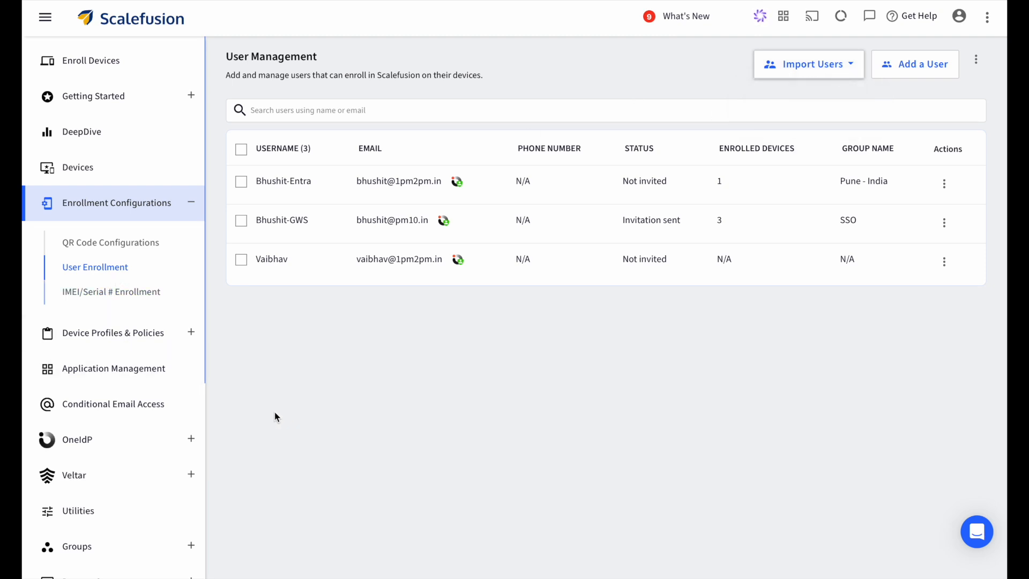
Return to the OneIdP directory and check user migration for the pm10.in domain
{"action": "left_click", "coordinate": [106, 432]}
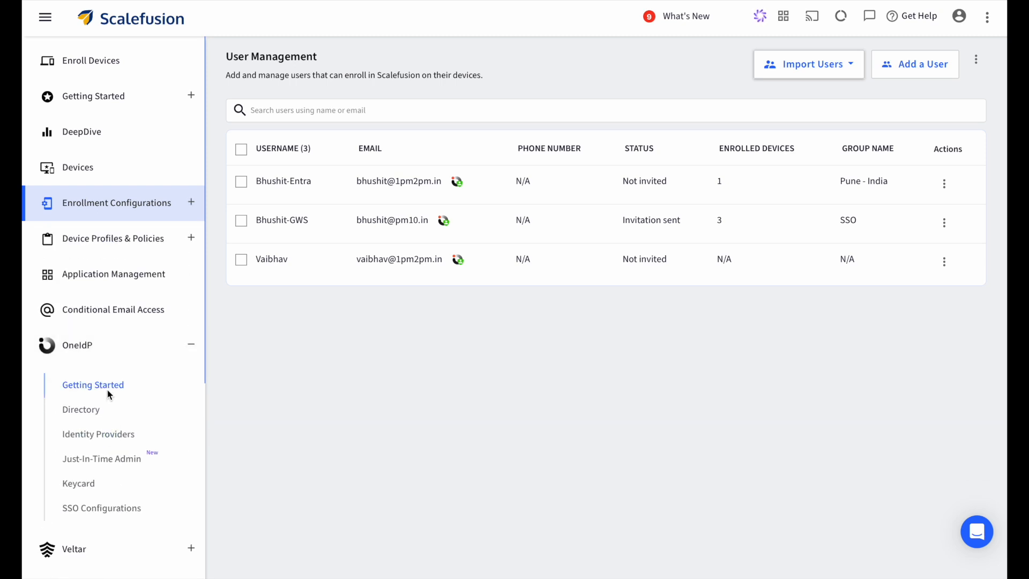
{"action": "left_click", "coordinate": [91, 411]}
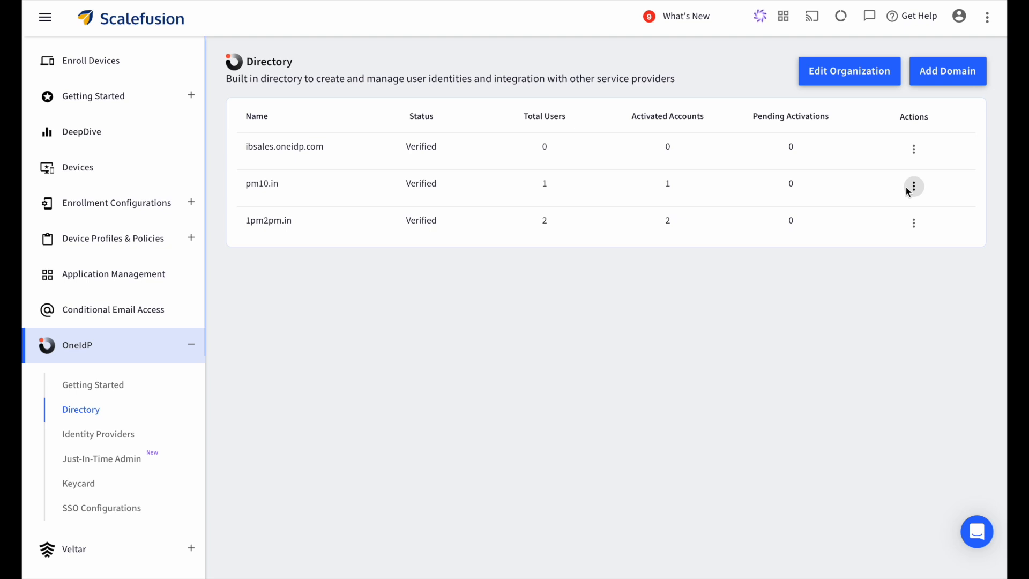
{"action": "left_click", "coordinate": [911, 188]}
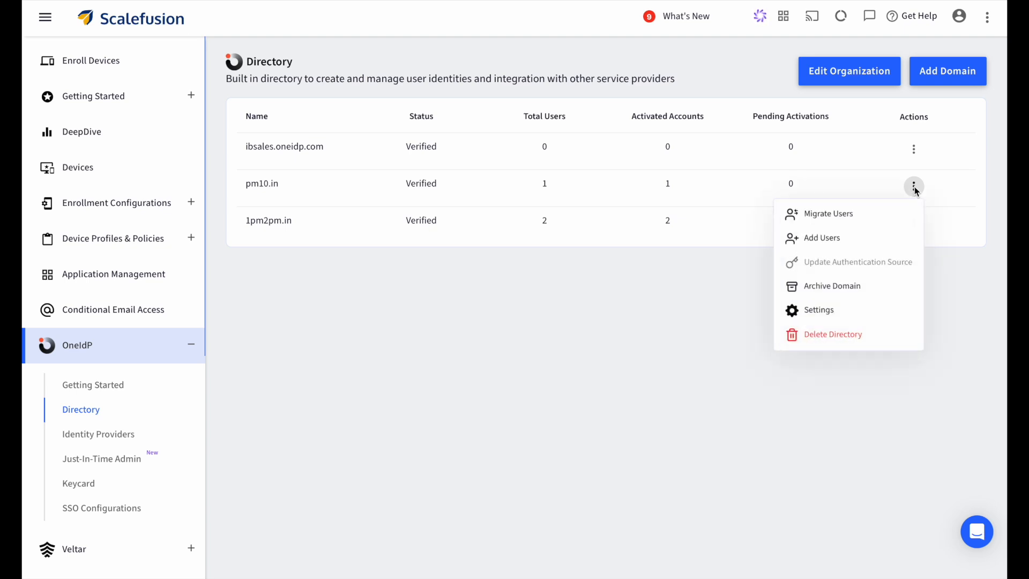
{"action": "left_click", "coordinate": [869, 215]}
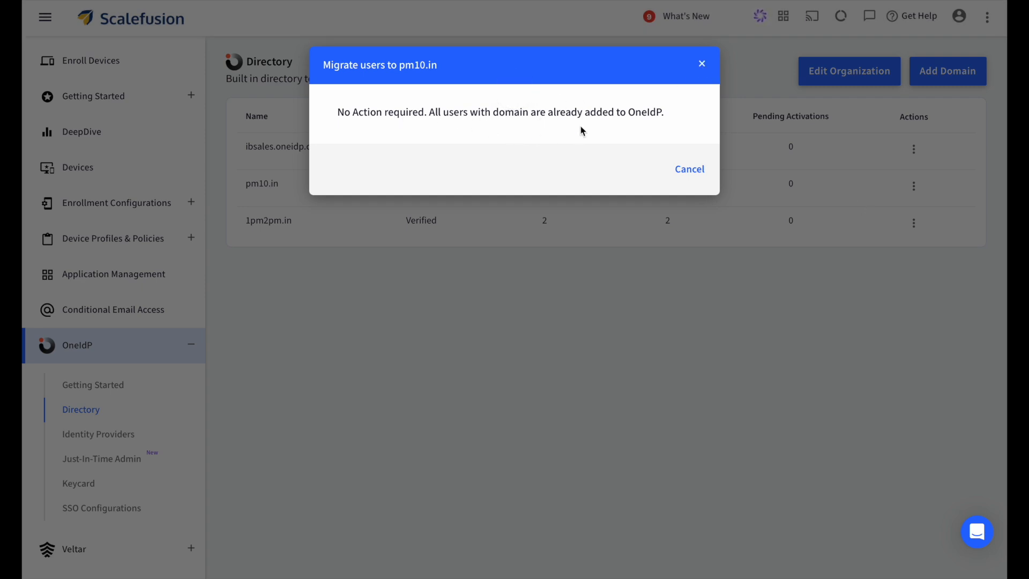
{"action": "left_click", "coordinate": [701, 64]}
Open the pm10.in domain settings and toggle automatic migration of users imported from external identity providers
{"action": "left_click", "coordinate": [914, 191]}
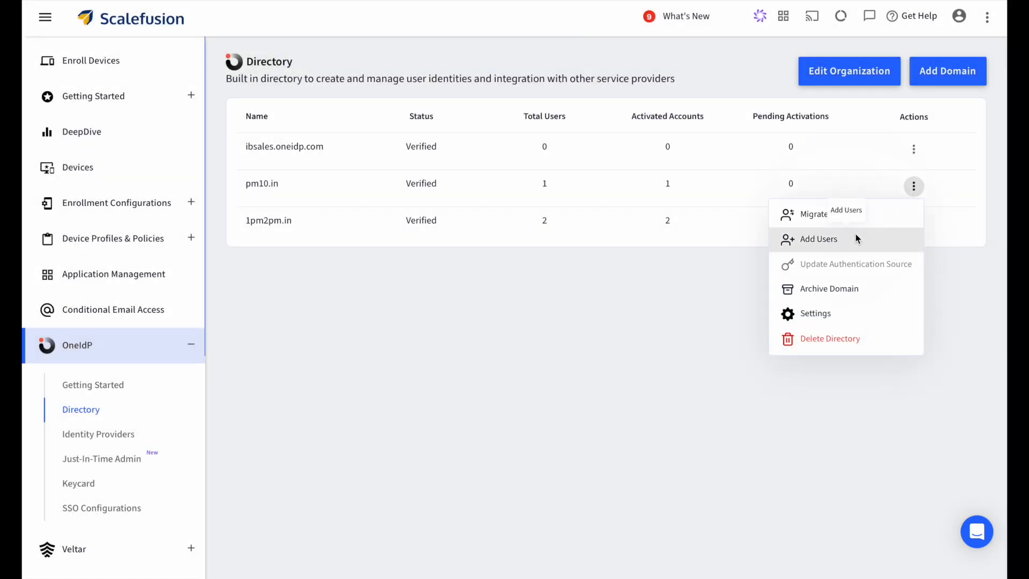
{"action": "left_click", "coordinate": [810, 316]}
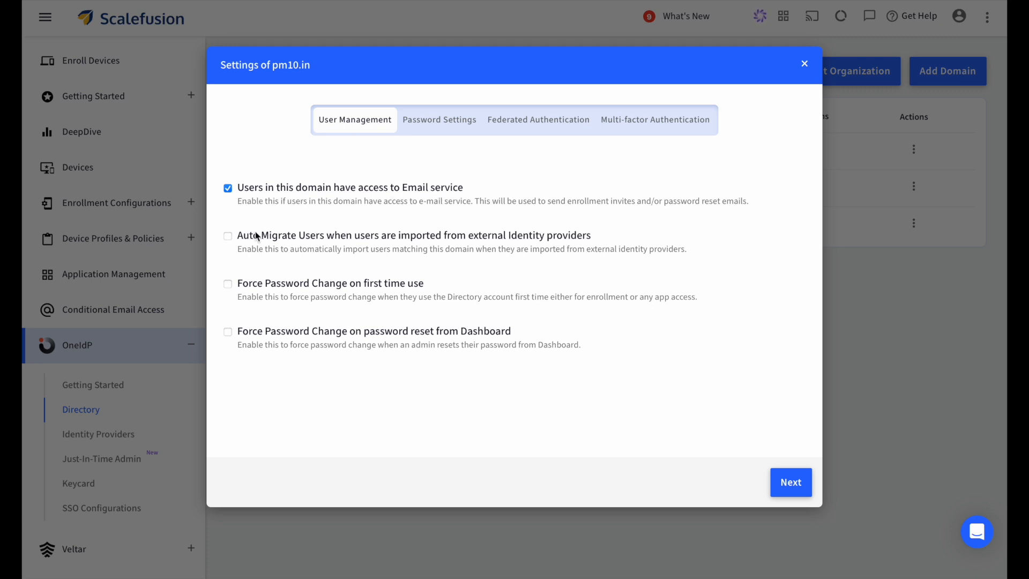
{"action": "left_click", "coordinate": [231, 237]}
Review the password complexity, expiry and history settings of the pm10.in domain
{"action": "left_click", "coordinate": [457, 125]}
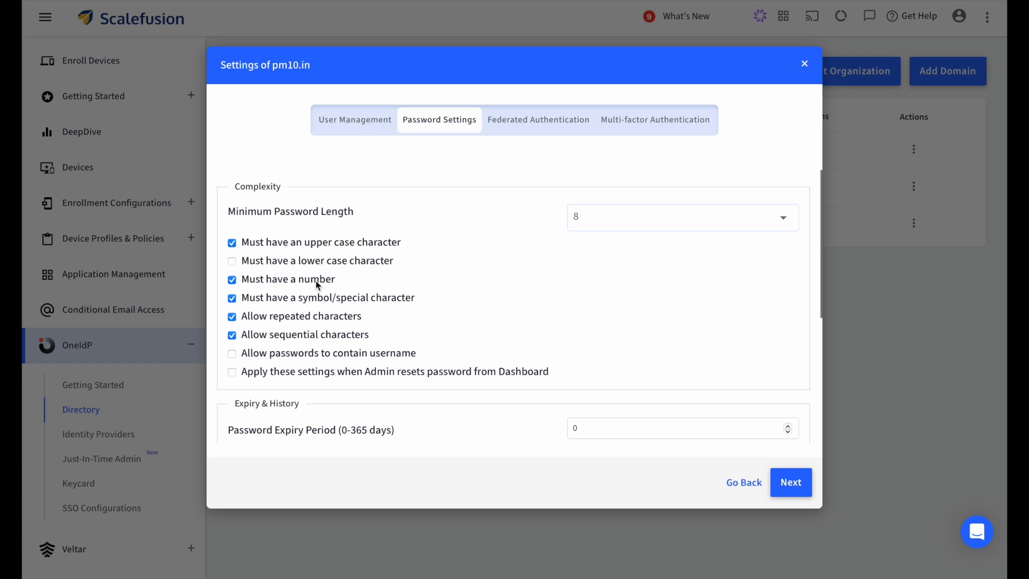
{"action": "scroll", "coordinate": [258, 301], "scroll_direction": "down", "scroll_amount": 2}
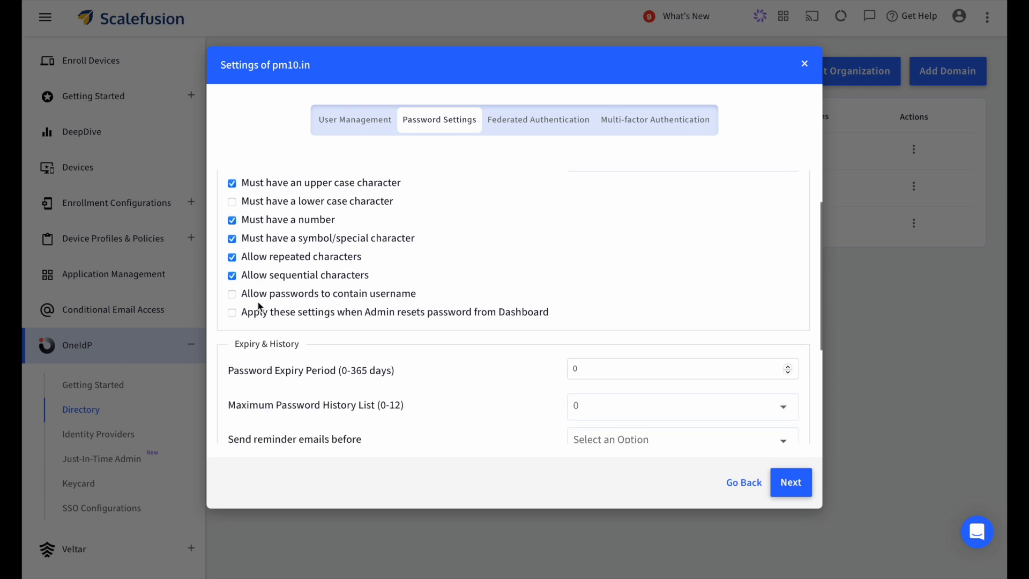
{"action": "scroll", "coordinate": [461, 288], "scroll_direction": "down", "scroll_amount": 1}
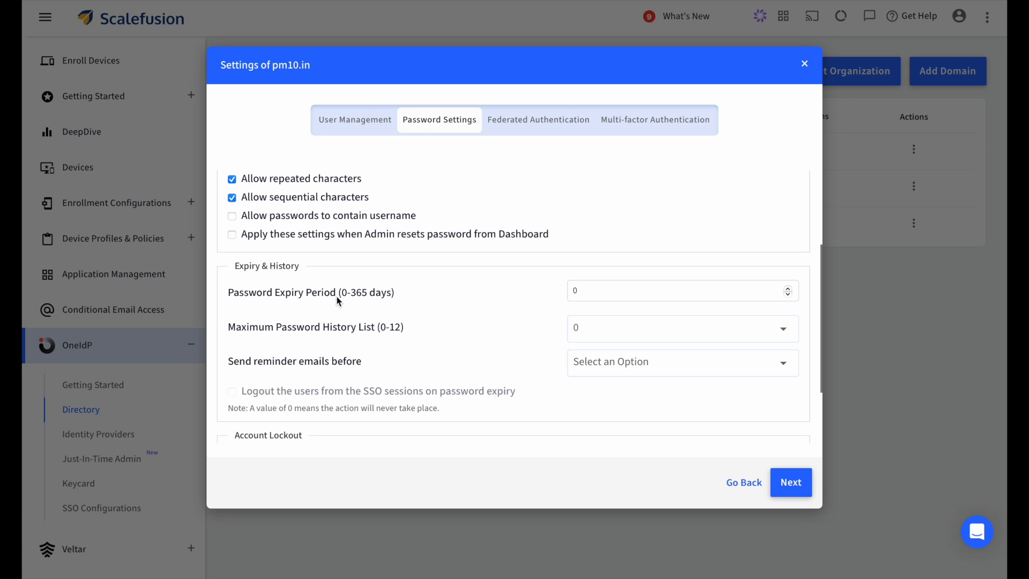
{"action": "scroll", "coordinate": [436, 299], "scroll_direction": "down", "scroll_amount": 1}
{"action": "scroll", "coordinate": [437, 299], "scroll_direction": "up", "scroll_amount": 3}
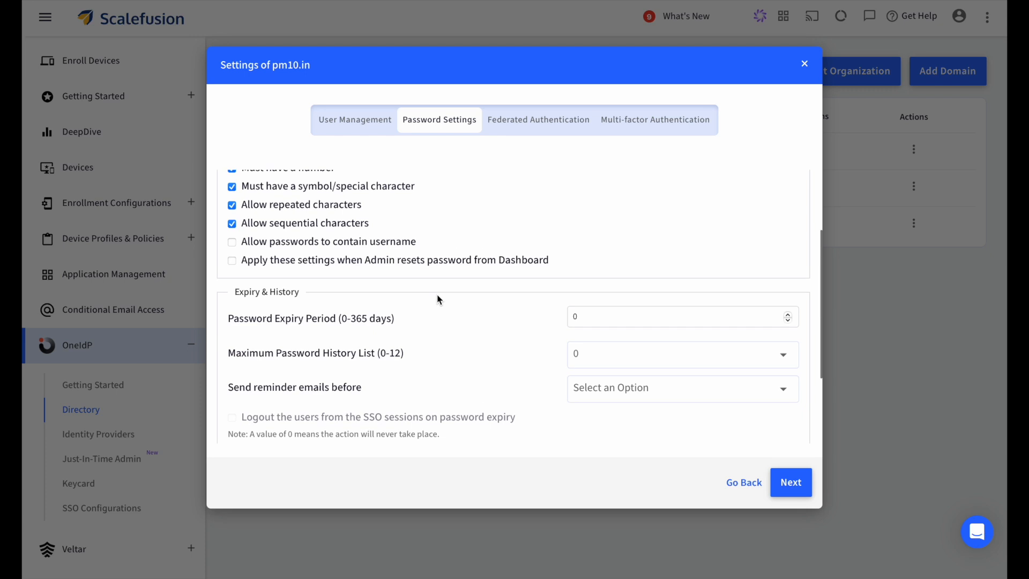
Review the federated authentication and multi-factor authentication settings of the pm10.in domain
{"action": "left_click", "coordinate": [542, 128]}
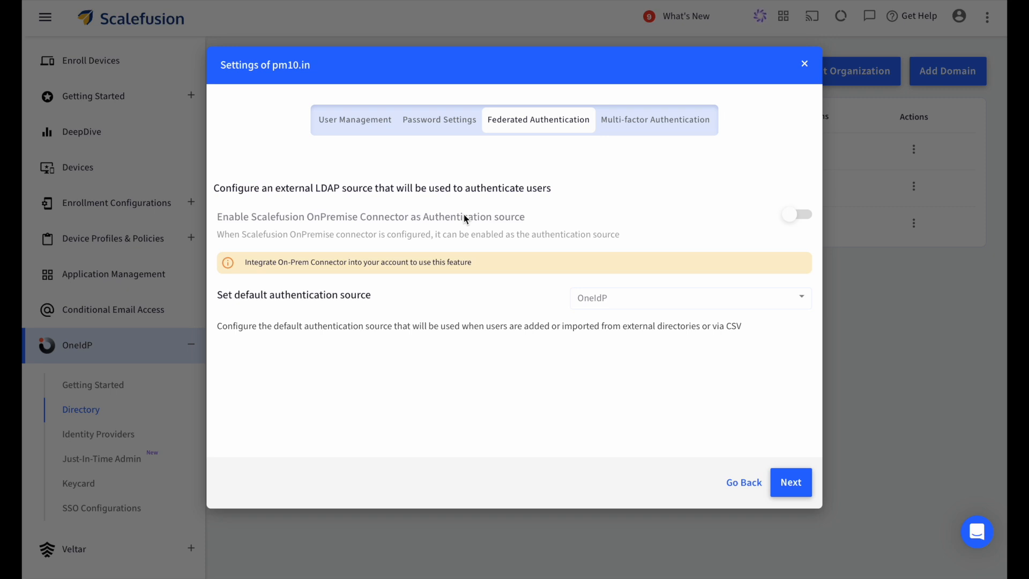
{"action": "left_click", "coordinate": [631, 126]}
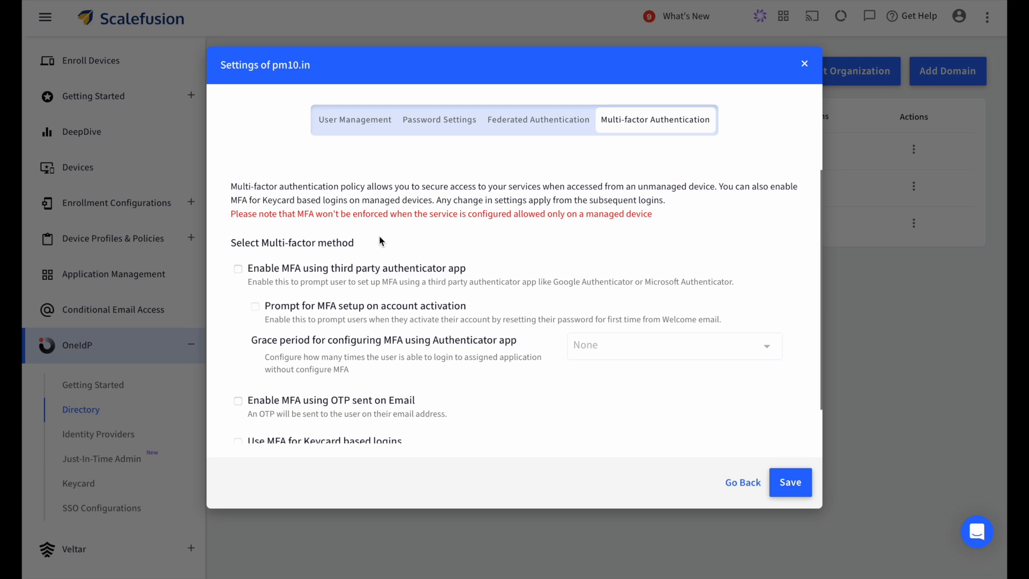
{"action": "scroll", "coordinate": [337, 239], "scroll_direction": "down", "scroll_amount": 1}
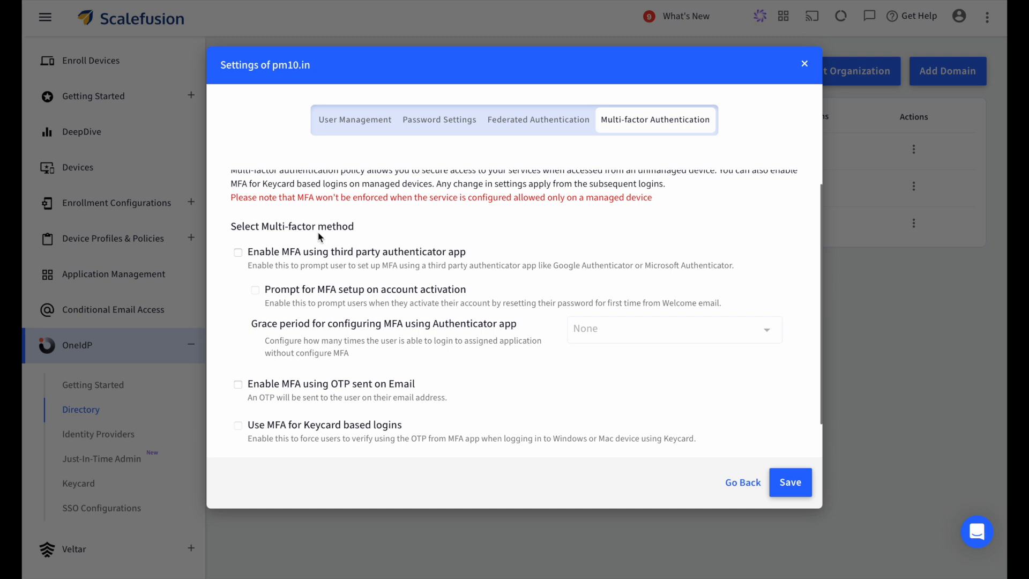
{"action": "scroll", "coordinate": [319, 237], "scroll_direction": "down", "scroll_amount": 1}
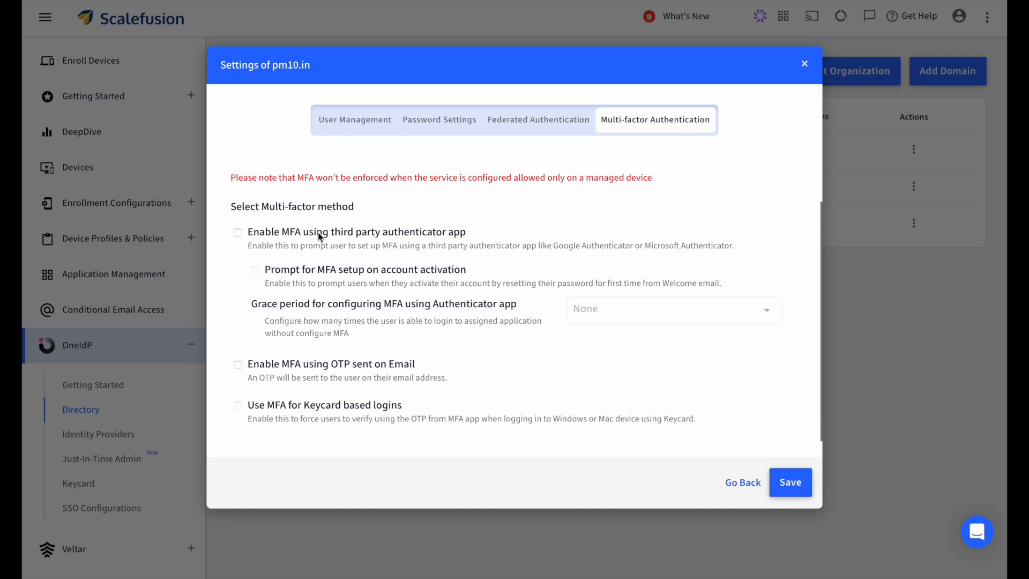
{"action": "scroll", "coordinate": [320, 237], "scroll_direction": "down", "scroll_amount": 1}
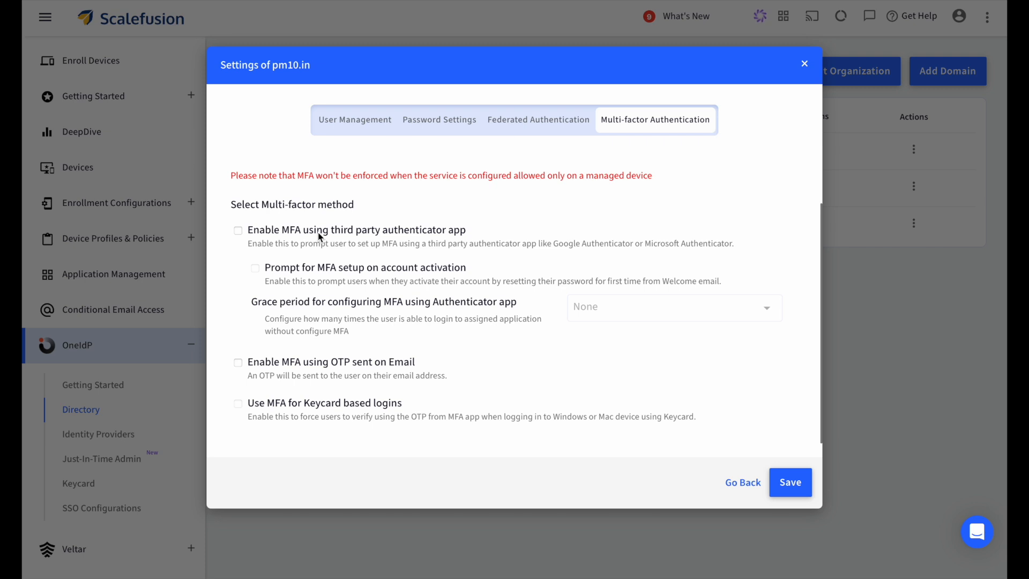
Enable MFA using a third party authenticator app with the setup prompt on account activation, and try the email OTP option
{"action": "left_click", "coordinate": [239, 231]}
{"action": "left_click", "coordinate": [237, 233]}
{"action": "left_click", "coordinate": [238, 231]}
{"action": "left_click", "coordinate": [255, 268]}
{"action": "left_click", "coordinate": [242, 368]}
{"action": "left_click", "coordinate": [242, 368]}
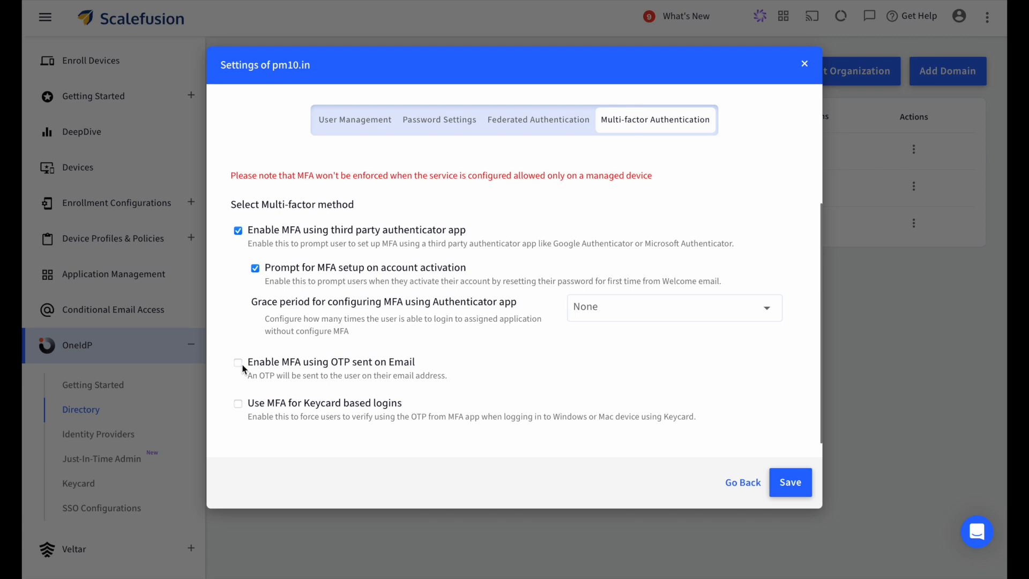
Try MFA for Keycard based logins, turn off authenticator app MFA, and close the pm10.in settings without saving
{"action": "left_click", "coordinate": [240, 408]}
{"action": "left_click", "coordinate": [239, 407]}
{"action": "left_click", "coordinate": [240, 231]}
{"action": "left_click", "coordinate": [808, 66]}
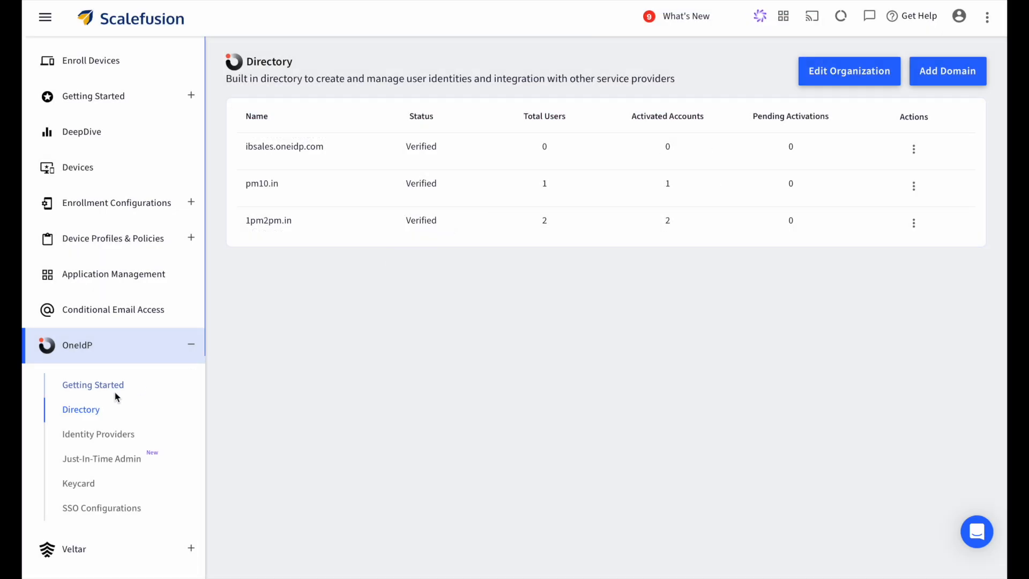
Start a new Keycard configuration and set its logo option to Use The Organization Logo
{"action": "scroll", "coordinate": [115, 396], "scroll_direction": "down", "scroll_amount": 1}
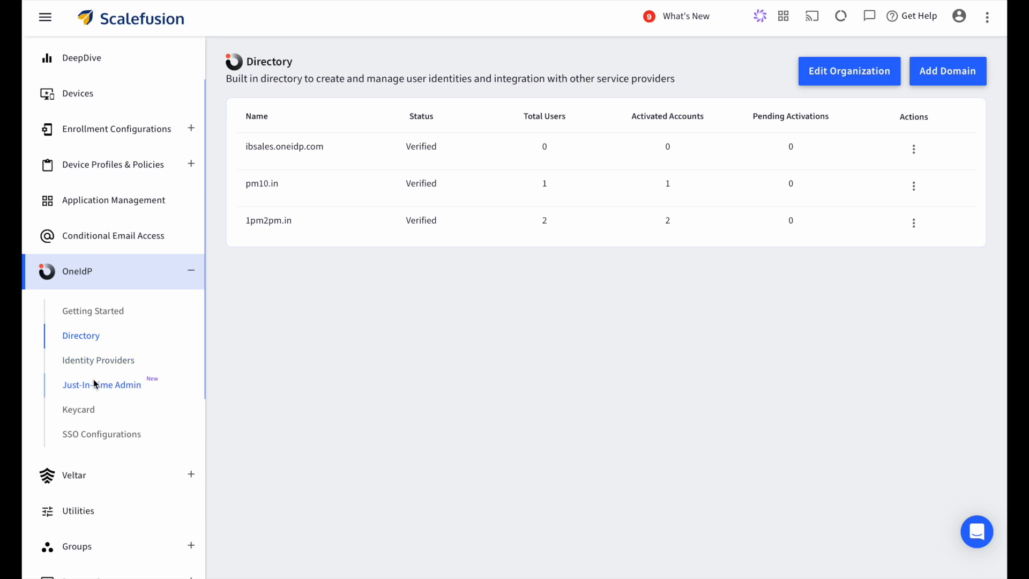
{"action": "left_click", "coordinate": [78, 409]}
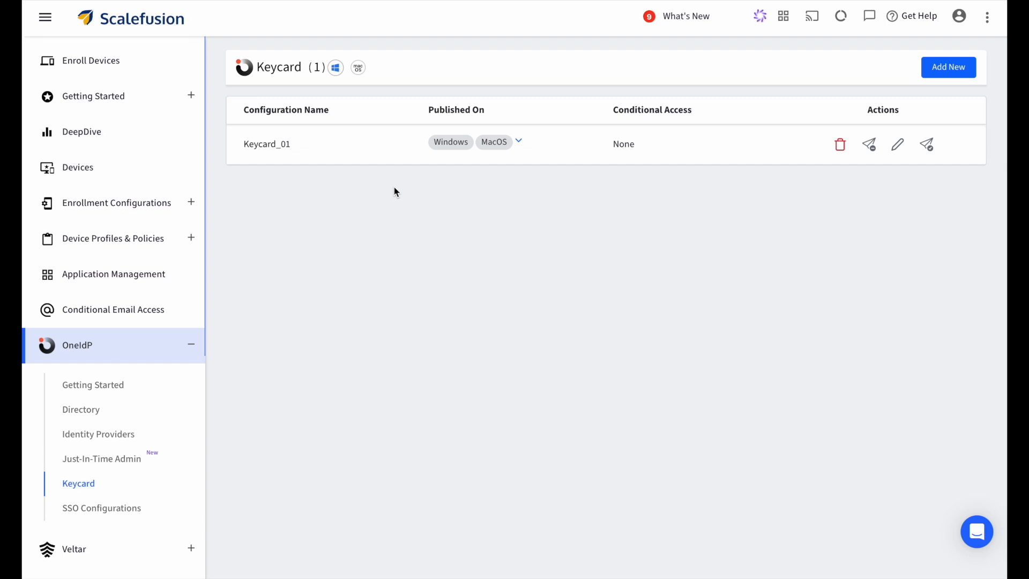
{"action": "left_click", "coordinate": [945, 68]}
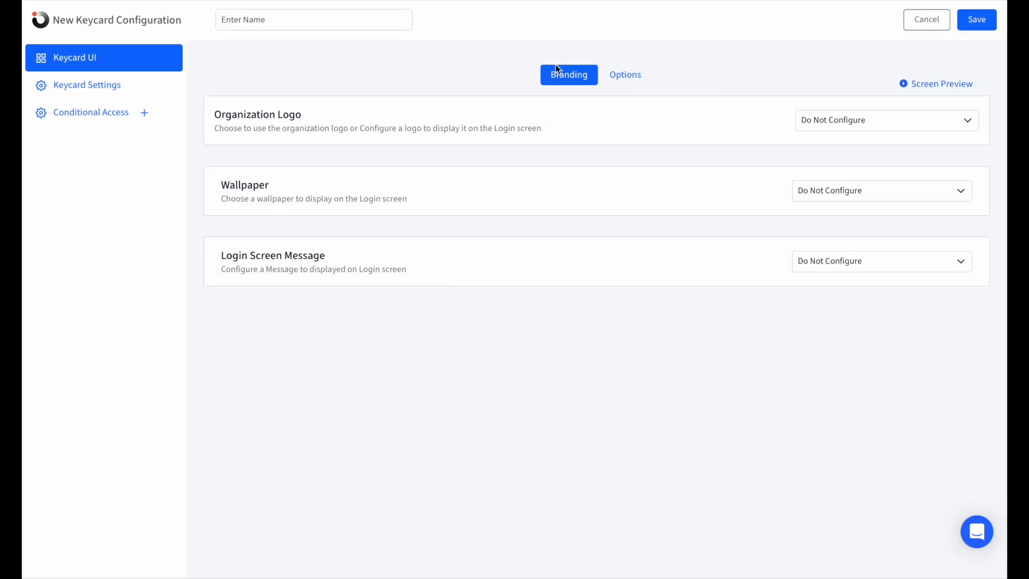
{"action": "left_click", "coordinate": [820, 122]}
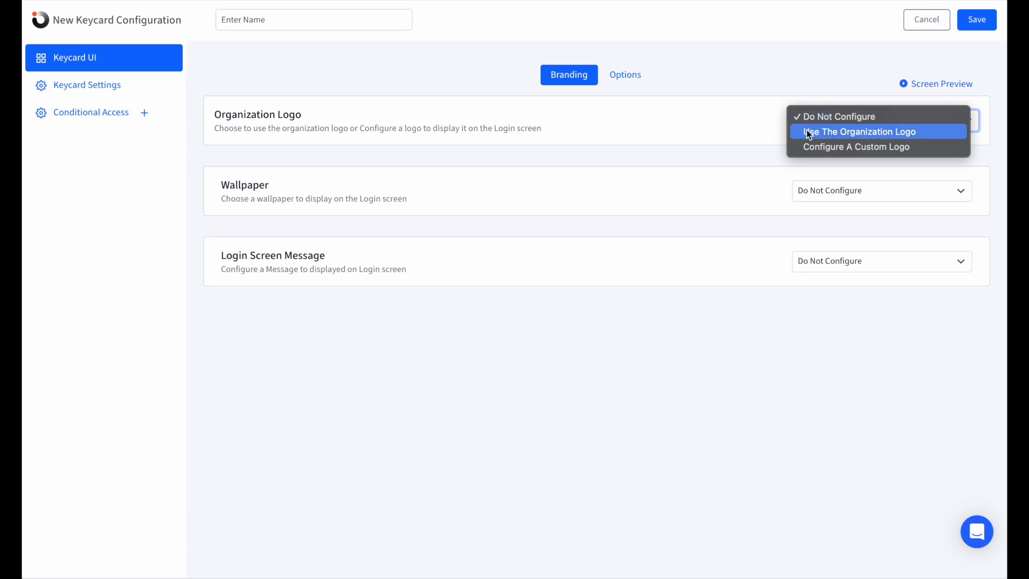
{"action": "left_click", "coordinate": [807, 130]}
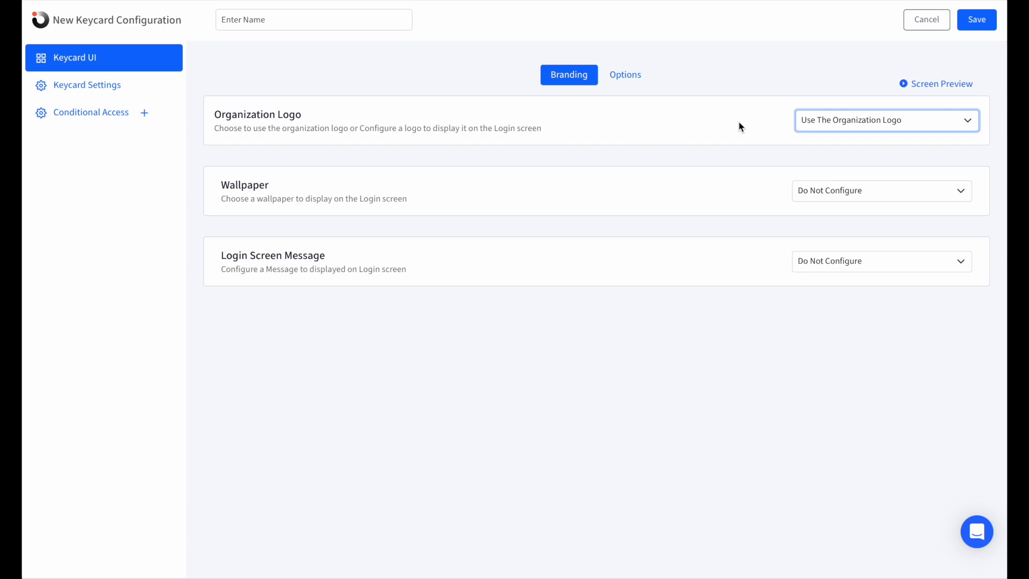
Keep the wallpaper at Do Not Configure and configure a custom login screen message reading "Use your work credentials to log in."
{"action": "left_click", "coordinate": [825, 197]}
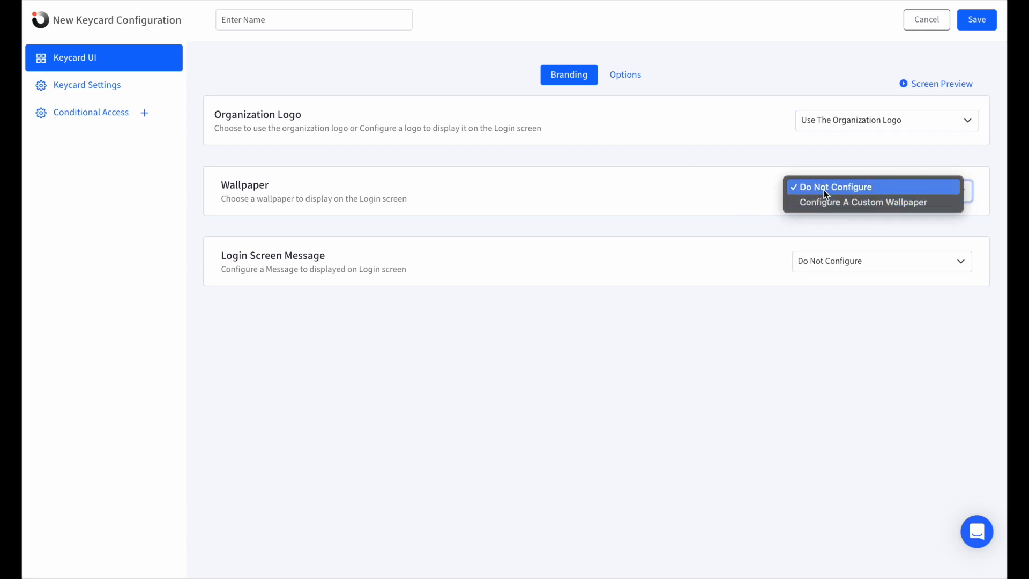
{"action": "left_click", "coordinate": [808, 186]}
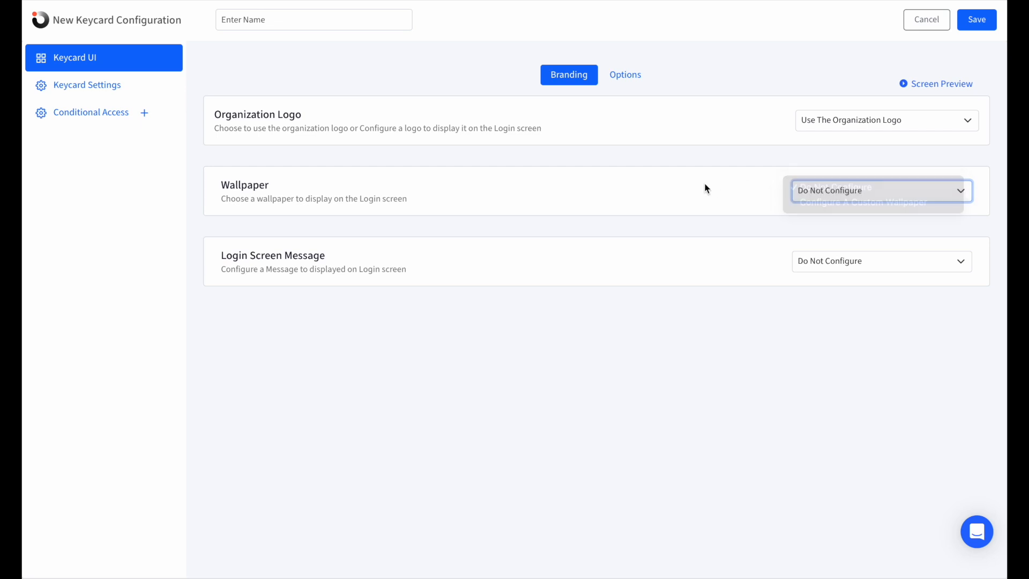
{"action": "left_click", "coordinate": [813, 268]}
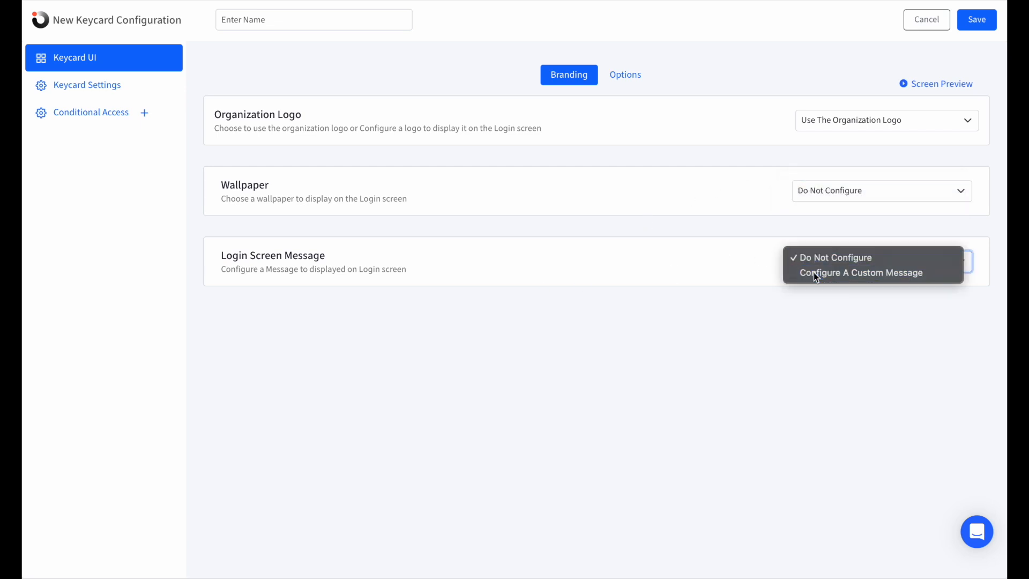
{"action": "left_click", "coordinate": [820, 272]}
{"action": "left_click", "coordinate": [517, 296]}
{"action": "type", "text": "U"}
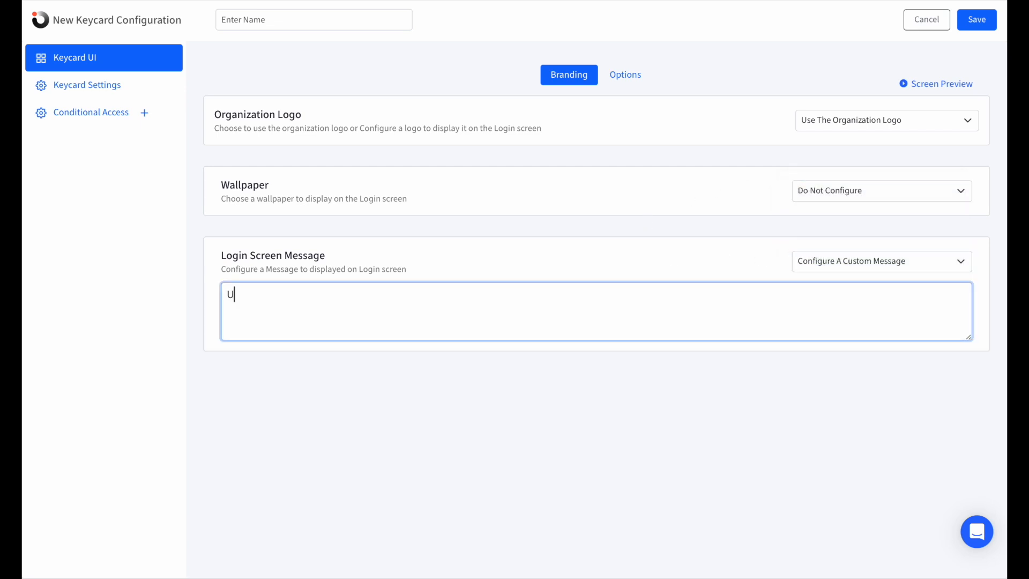
{"action": "type", "text": "se your work credent"}
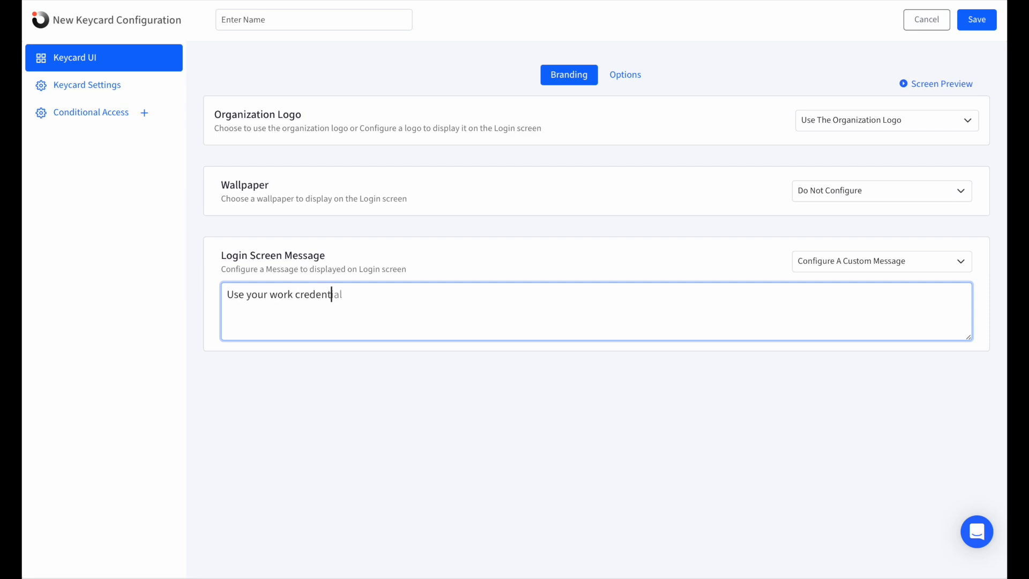
{"action": "type", "text": "ials to log in."}
Review the Keycard UI power, utility and help window options, and preview the login screen for Windows and macOS
{"action": "left_click", "coordinate": [636, 76]}
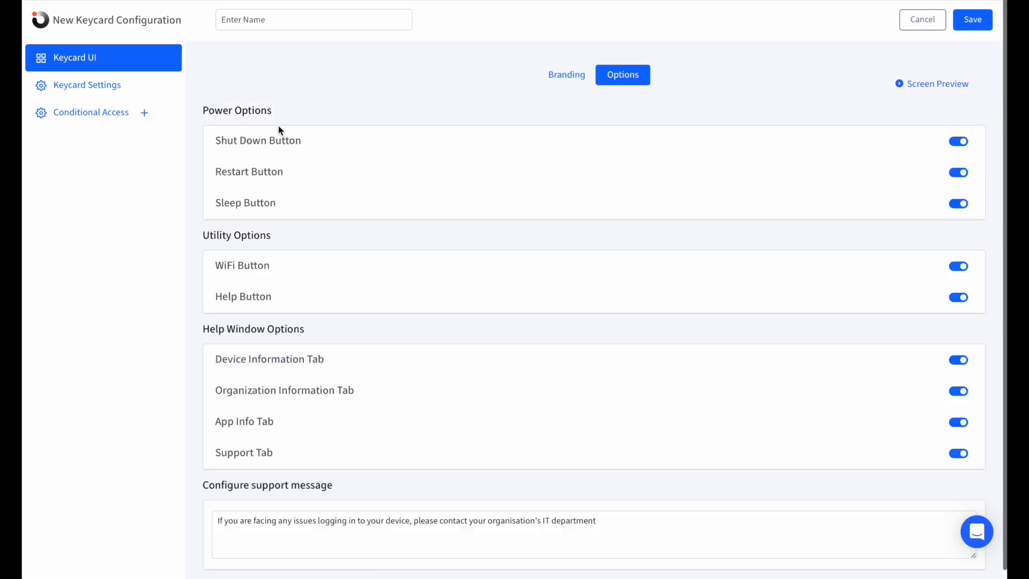
{"action": "scroll", "coordinate": [278, 127], "scroll_direction": "down", "scroll_amount": 1}
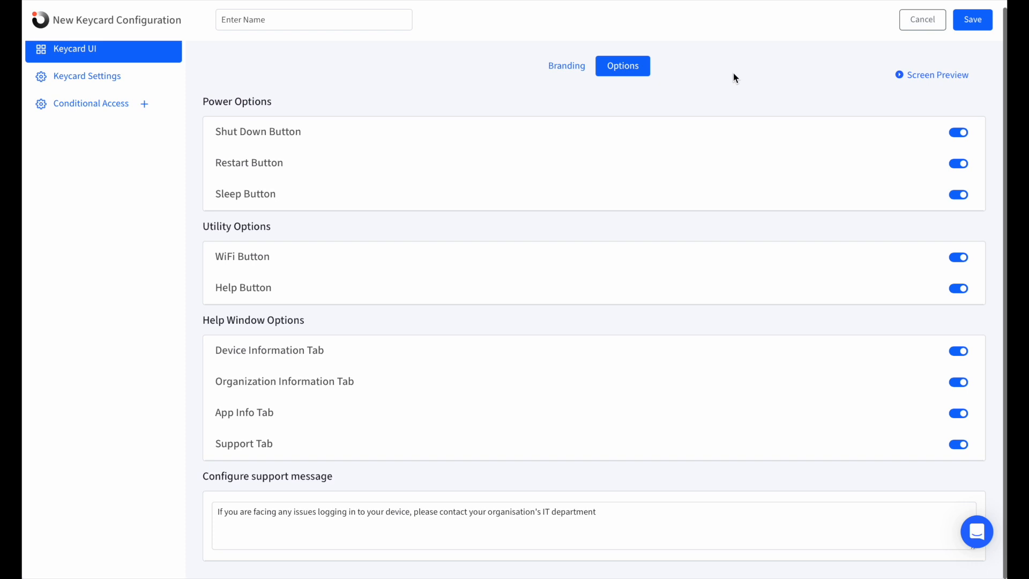
{"action": "left_click", "coordinate": [932, 74]}
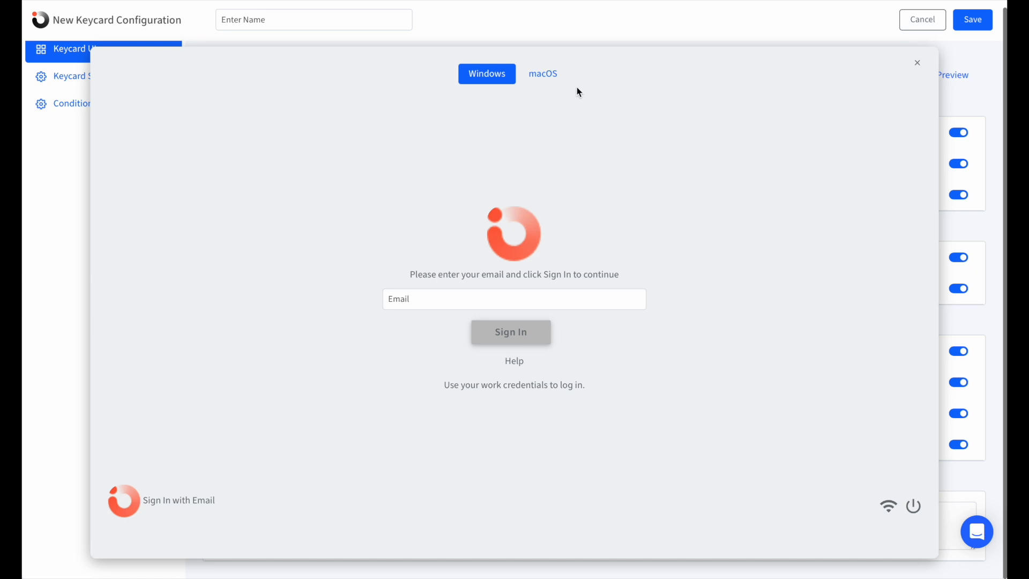
{"action": "left_click", "coordinate": [557, 72]}
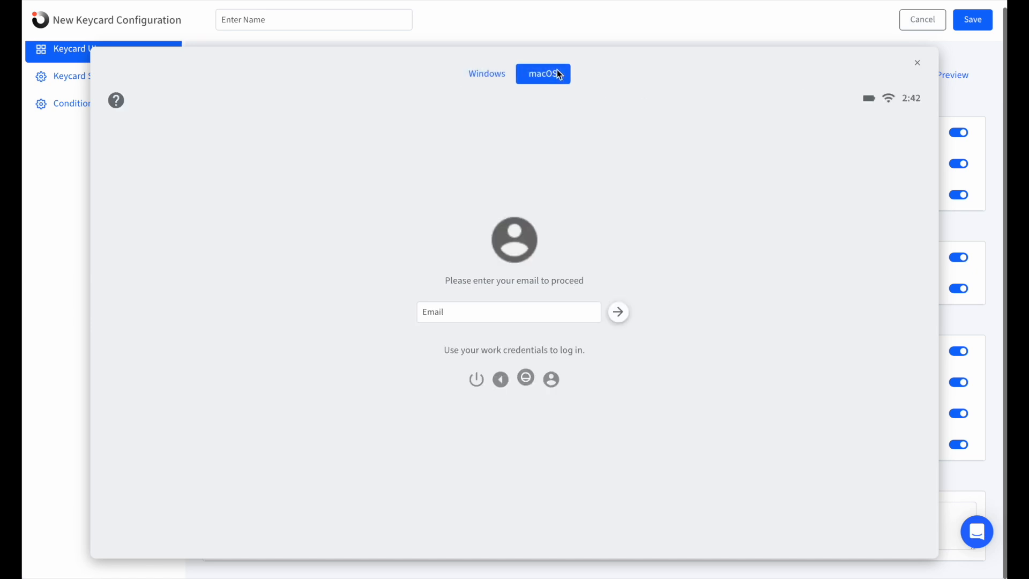
{"action": "left_click", "coordinate": [918, 63]}
Review the choices for local user login and compliance check frequency in the Keycard settings, keeping Do Not Allow and Low
{"action": "left_click", "coordinate": [64, 75]}
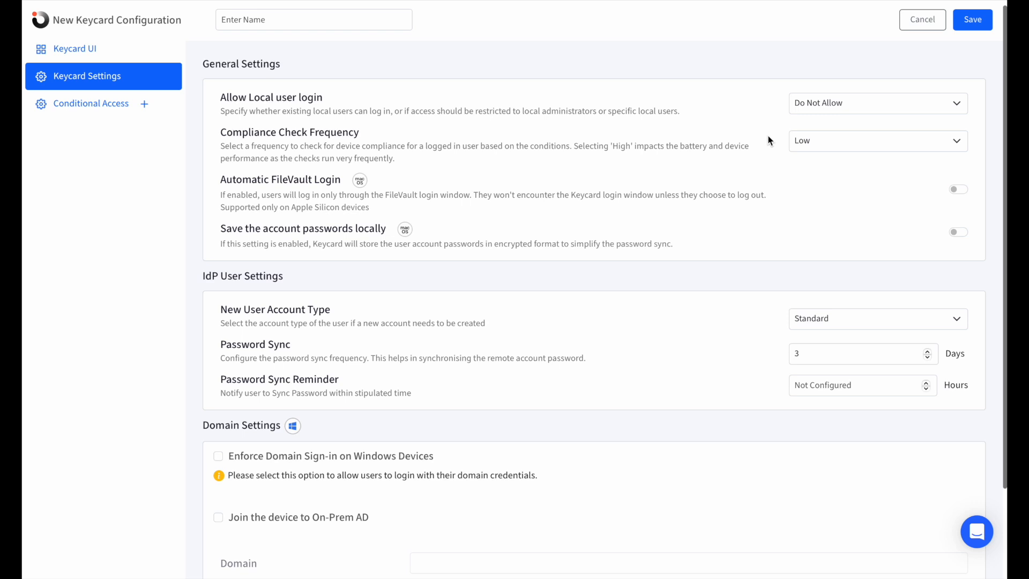
{"action": "left_click", "coordinate": [813, 110]}
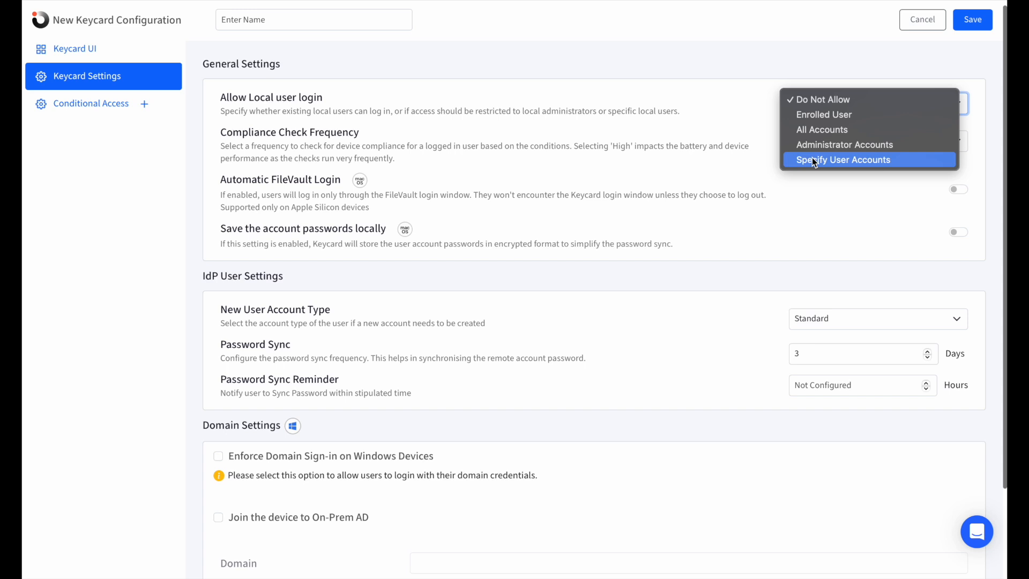
{"action": "left_click", "coordinate": [802, 95]}
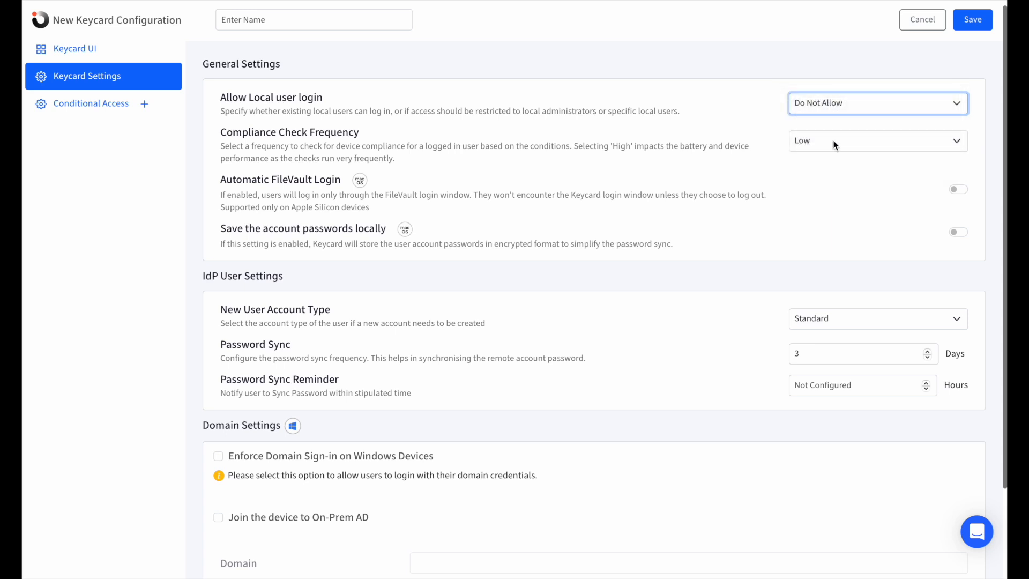
{"action": "left_click", "coordinate": [834, 144]}
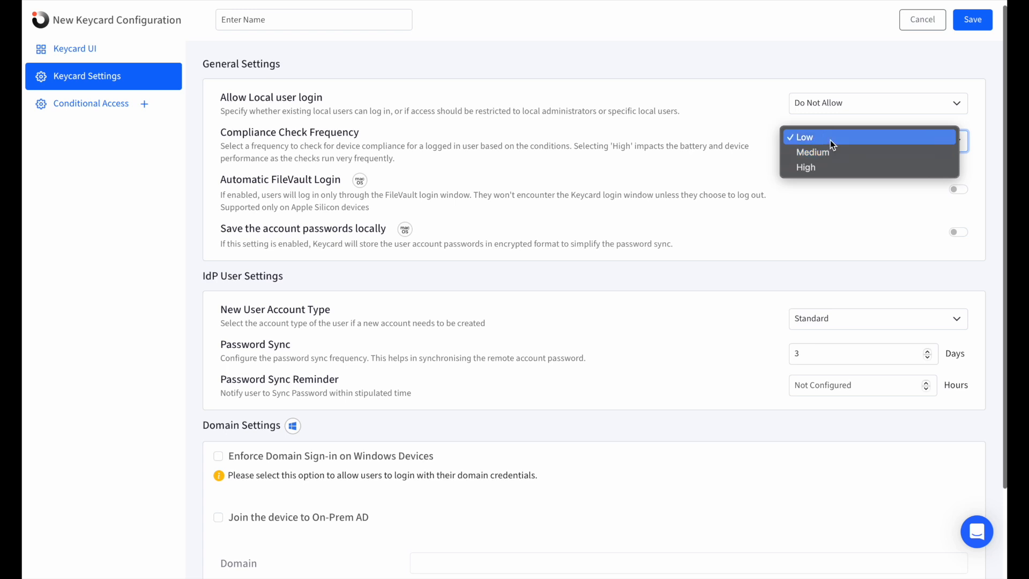
{"action": "left_click", "coordinate": [754, 161]}
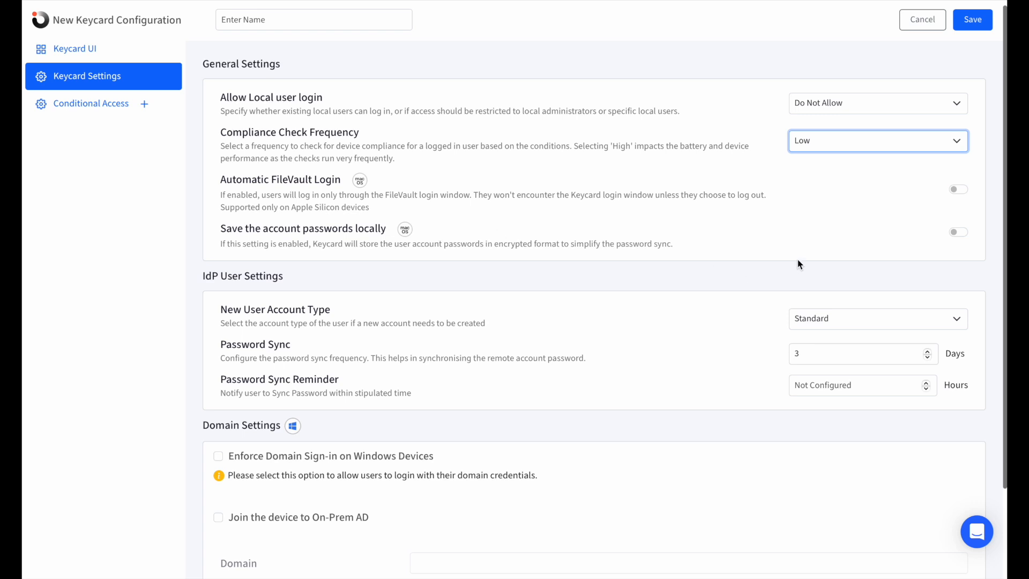
Keep the new user account type at Standard and set the Password Sync frequency to 3 days
{"action": "scroll", "coordinate": [464, 307], "scroll_direction": "down", "scroll_amount": 1}
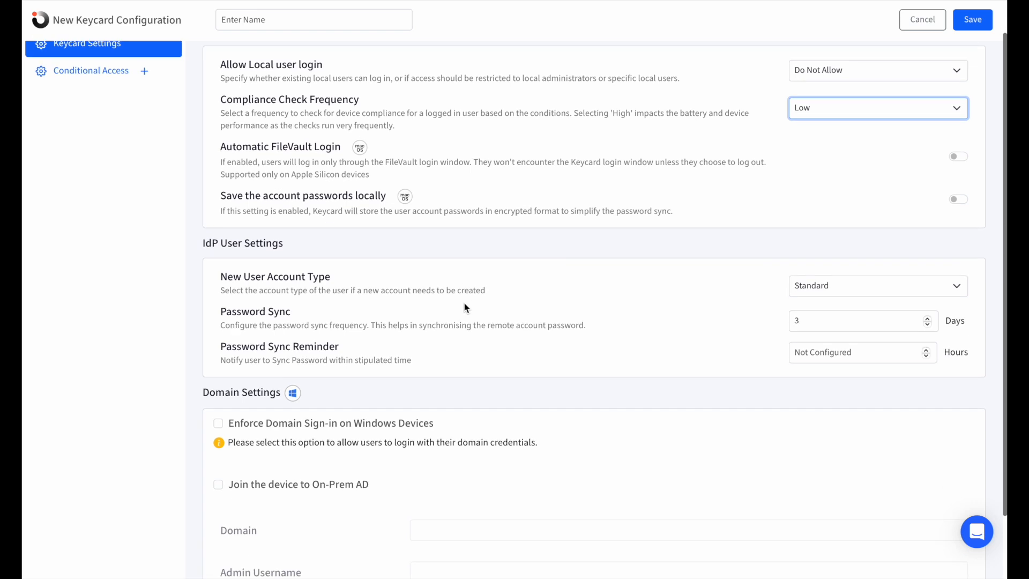
{"action": "left_click", "coordinate": [808, 290]}
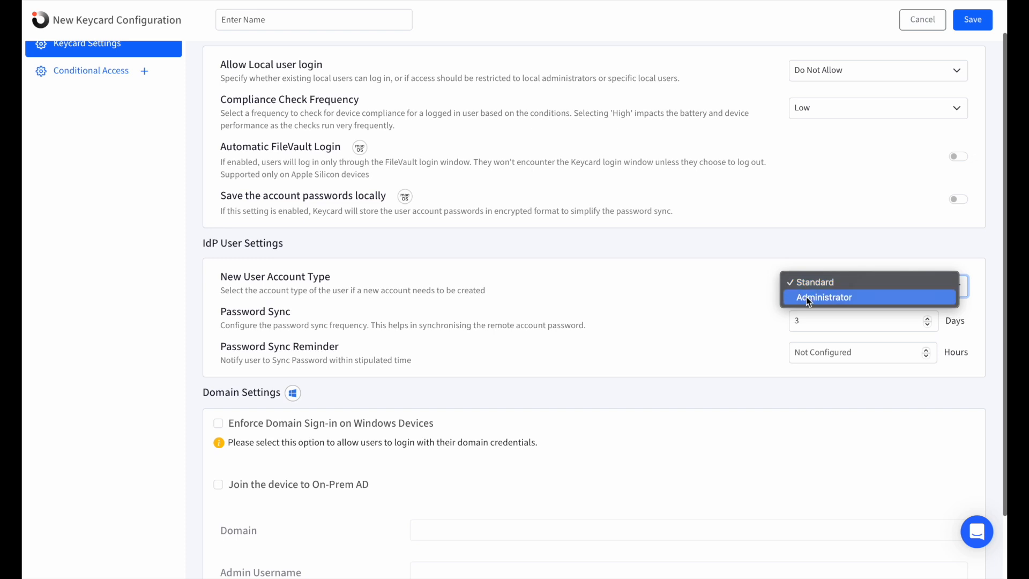
{"action": "left_click", "coordinate": [751, 286]}
{"action": "scroll", "coordinate": [764, 322], "scroll_direction": "down", "scroll_amount": 1}
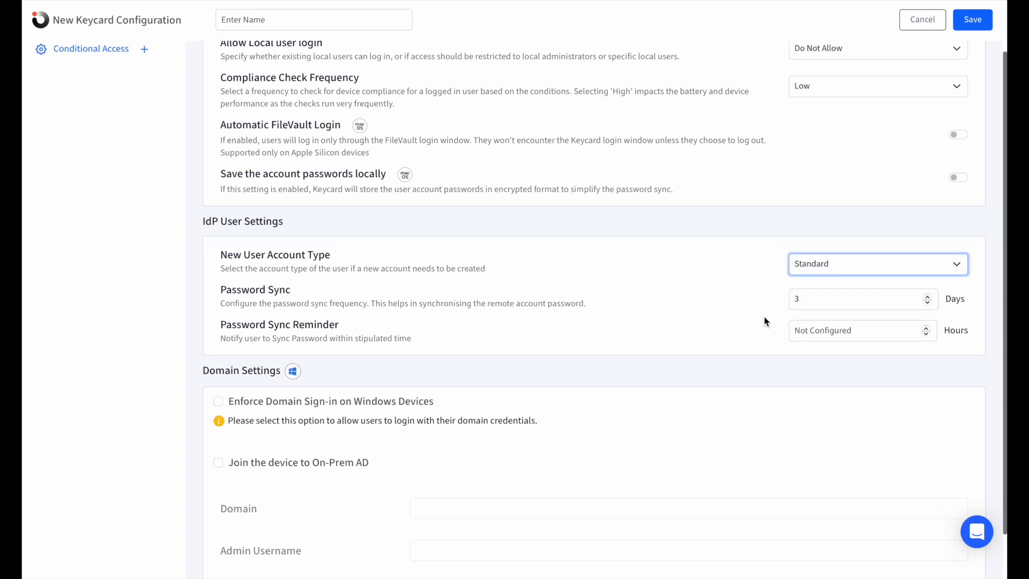
{"action": "left_click", "coordinate": [810, 301]}
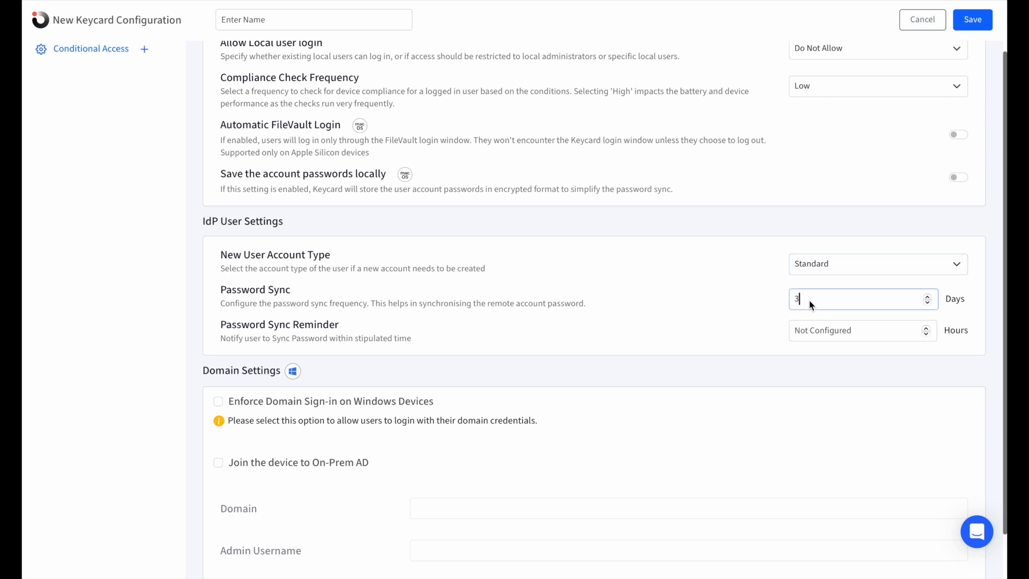
{"action": "key", "text": "BackSpace"}
{"action": "type", "text": "1"}
{"action": "left_click", "coordinate": [928, 296]}
{"action": "left_click", "coordinate": [928, 295]}
{"action": "left_click", "coordinate": [755, 330]}
Examine the domain settings for enforcing domain sign-in on Windows devices and joining the device to On-Prem AD
{"action": "scroll", "coordinate": [756, 334], "scroll_direction": "down", "scroll_amount": 1}
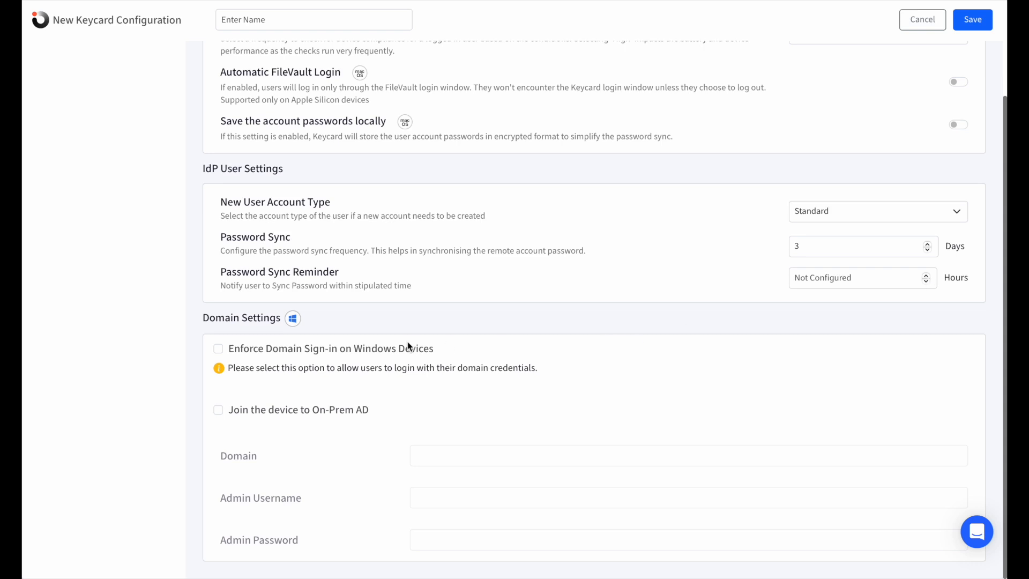
{"action": "left_click", "coordinate": [370, 353]}
{"action": "left_click", "coordinate": [335, 351]}
{"action": "scroll", "coordinate": [335, 351], "scroll_direction": "up", "scroll_amount": 1}
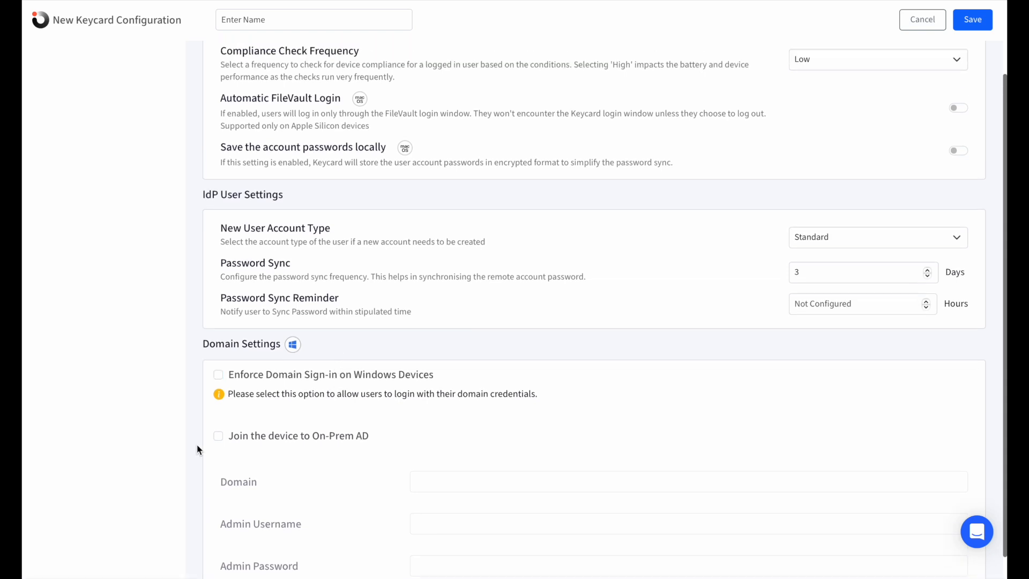
{"action": "scroll", "coordinate": [224, 442], "scroll_direction": "down", "scroll_amount": 1}
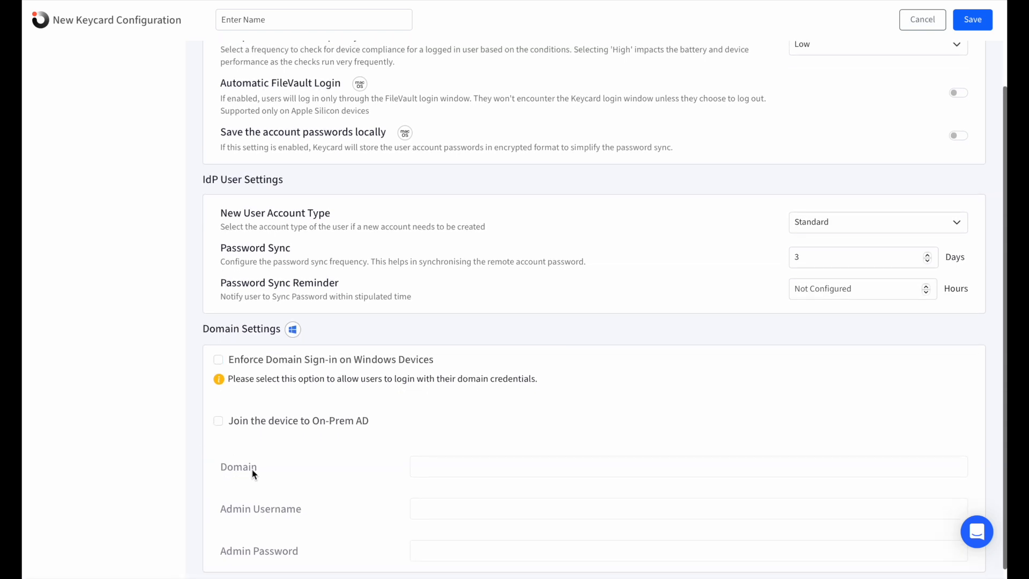
{"action": "scroll", "coordinate": [275, 472], "scroll_direction": "down", "scroll_amount": 1}
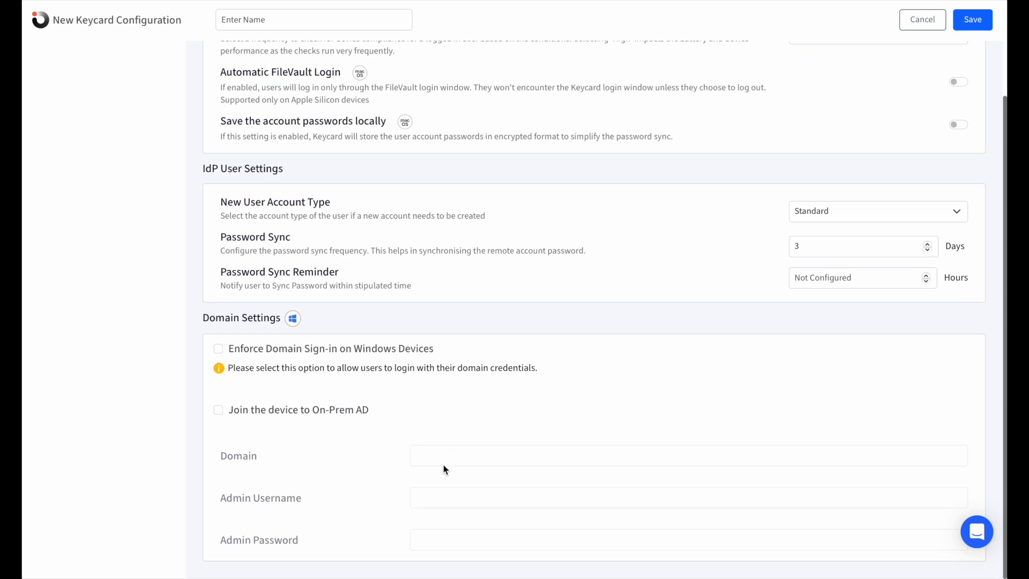
Enforce the Location condition under Conditional Access and add the geofences R_Test and test1
{"action": "scroll", "coordinate": [391, 448], "scroll_direction": "up", "scroll_amount": 3}
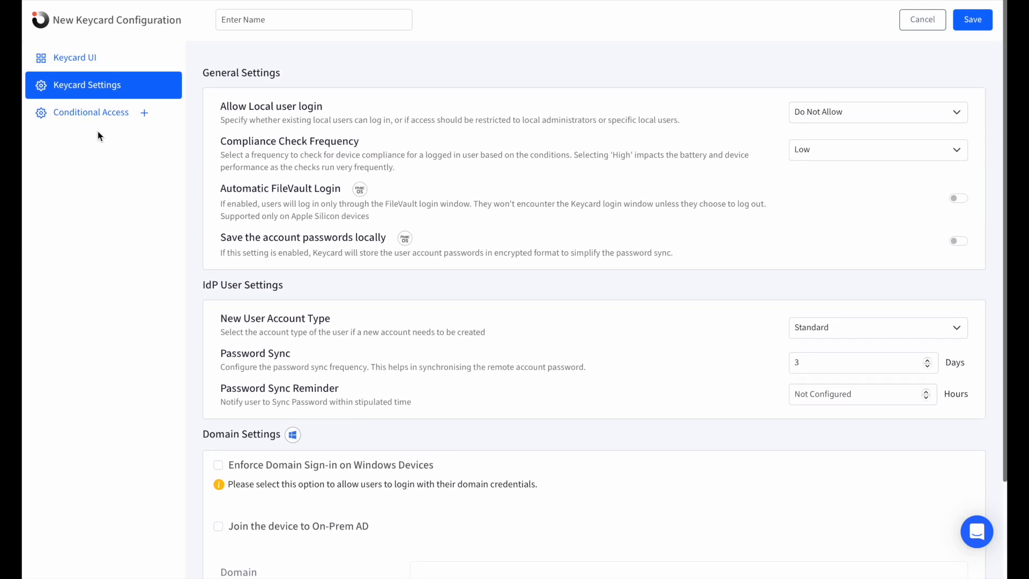
{"action": "left_click", "coordinate": [99, 113]}
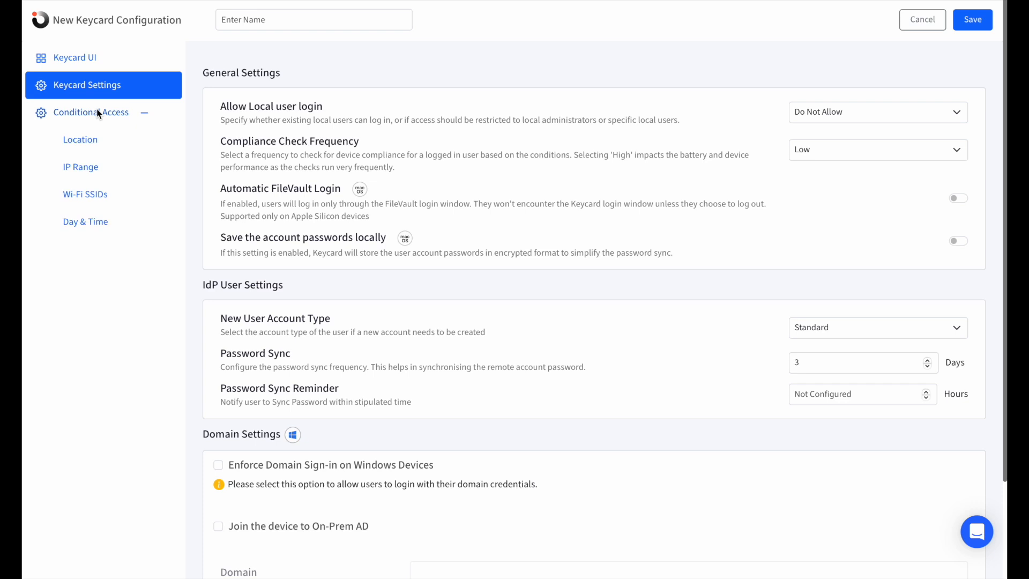
{"action": "left_click", "coordinate": [80, 141]}
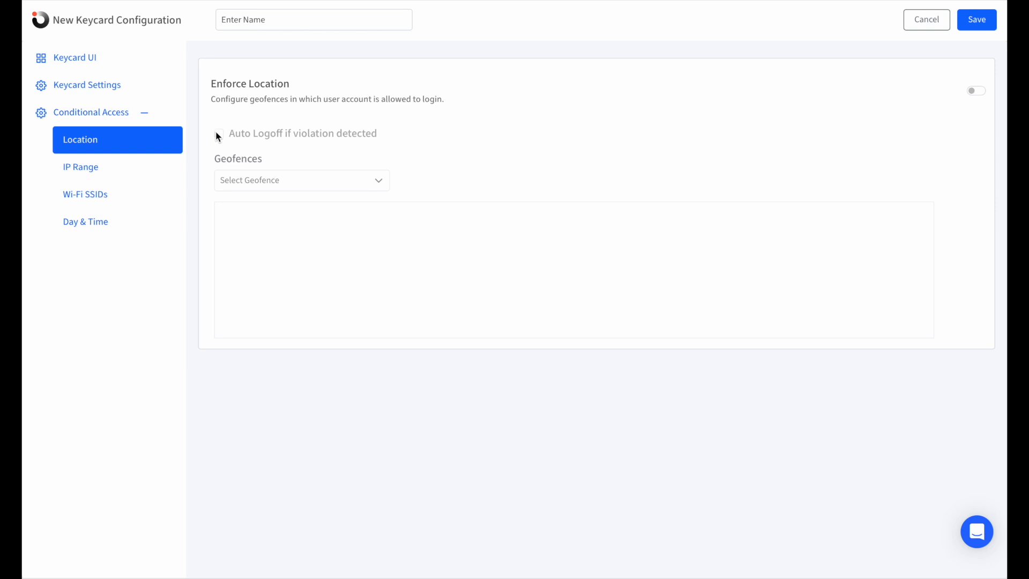
{"action": "left_click", "coordinate": [979, 92]}
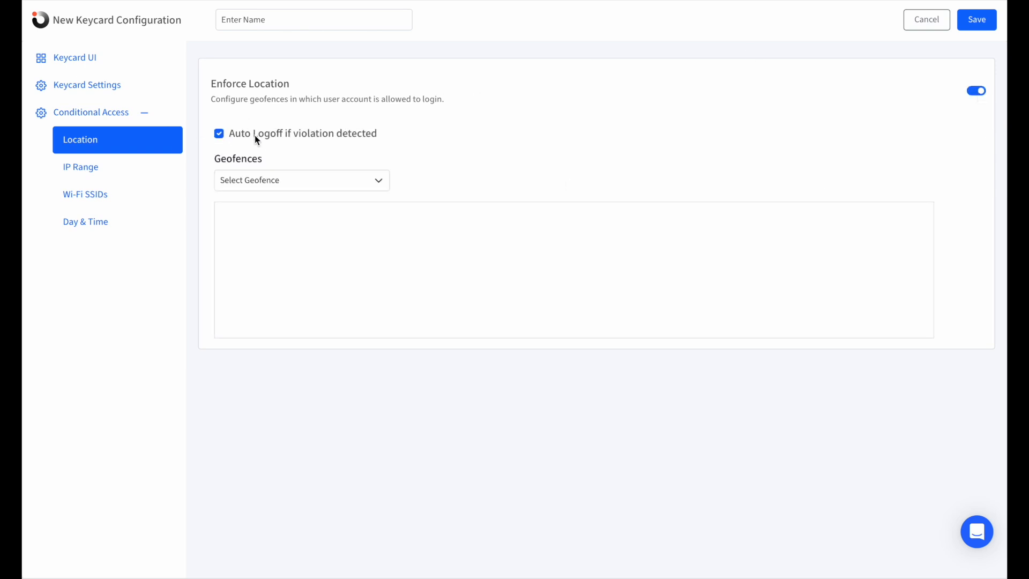
{"action": "left_click", "coordinate": [272, 183]}
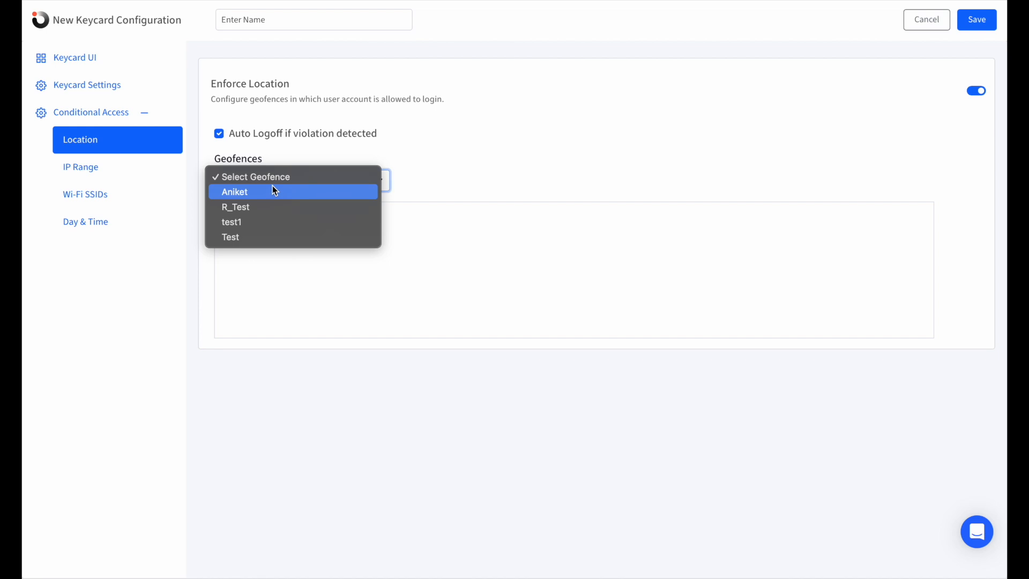
{"action": "left_click", "coordinate": [262, 207]}
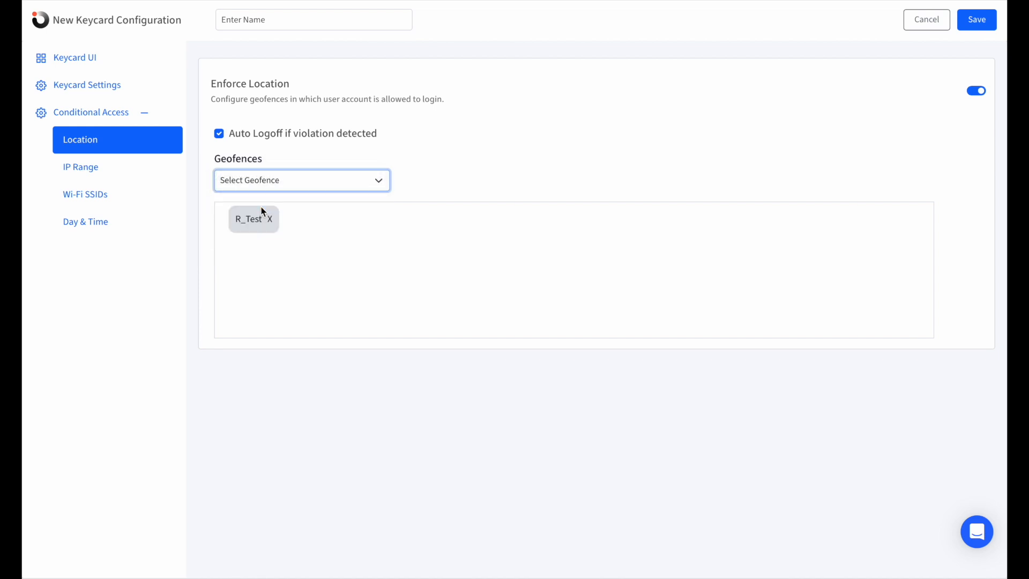
{"action": "left_click", "coordinate": [296, 189]}
{"action": "left_click", "coordinate": [291, 206]}
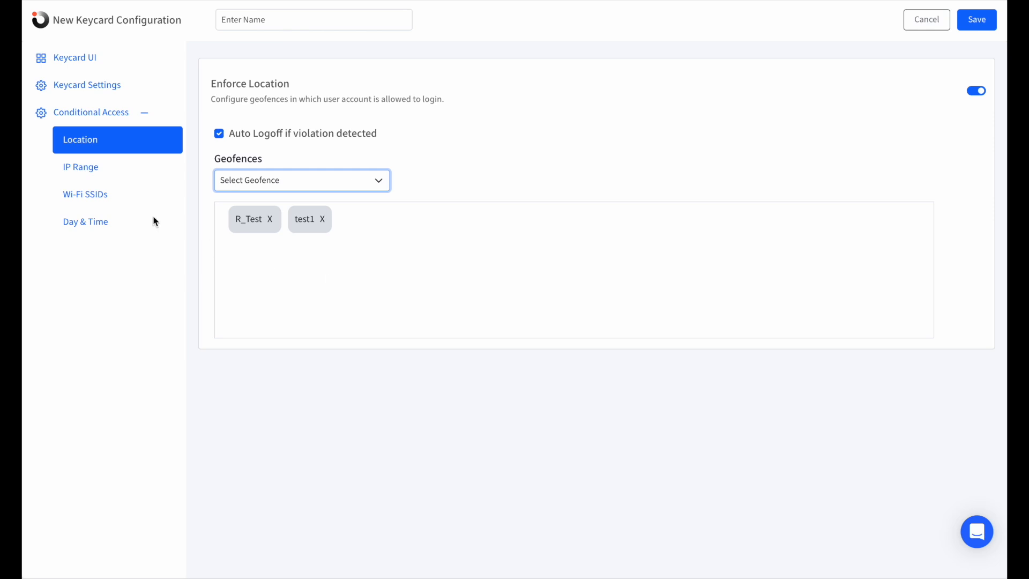
Enforce the IP Range and Wi-Fi SSIDs conditions, and add a second blank Wi-Fi SSID entry
{"action": "left_click", "coordinate": [93, 173]}
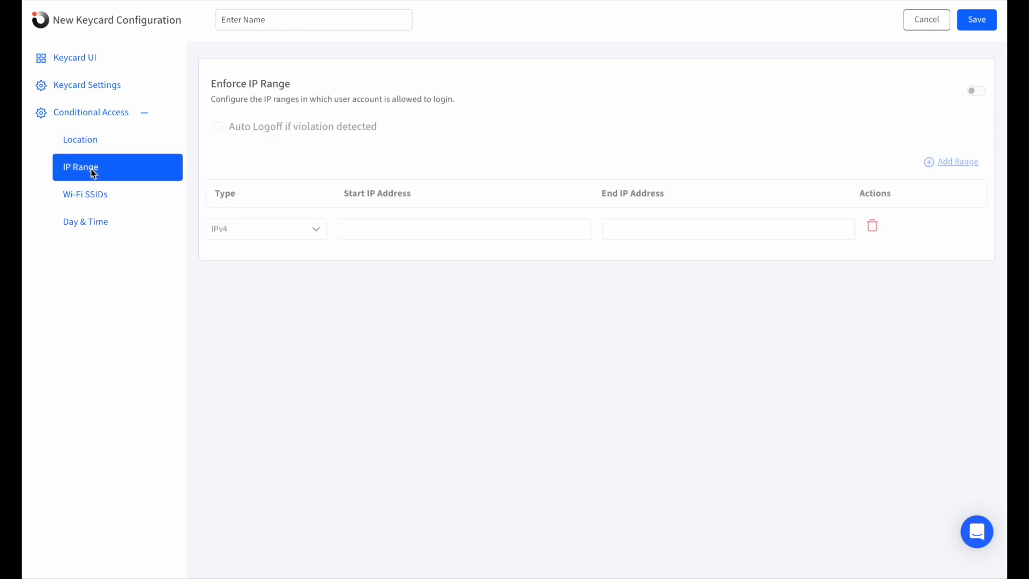
{"action": "left_click", "coordinate": [975, 92]}
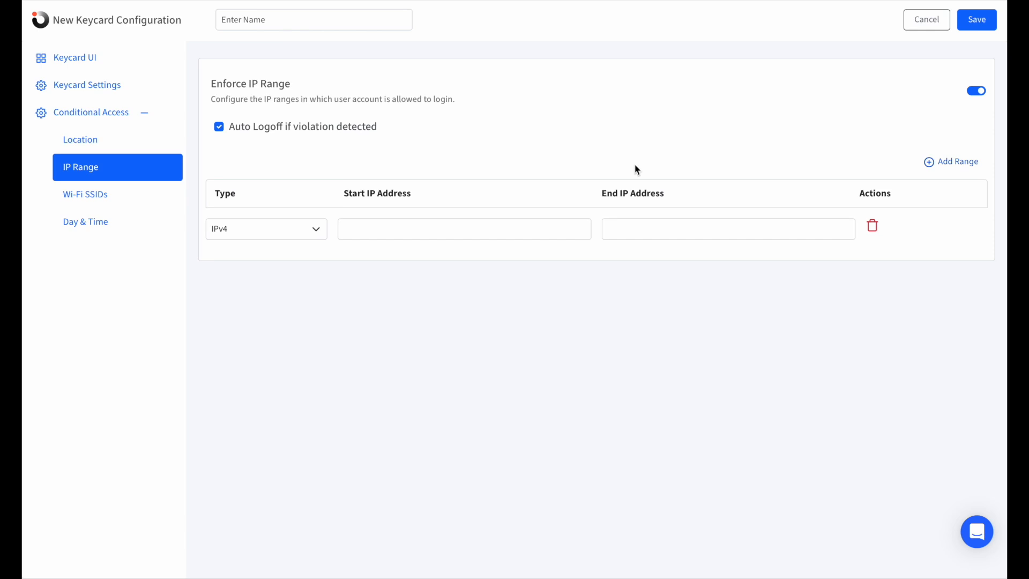
{"action": "left_click", "coordinate": [85, 195]}
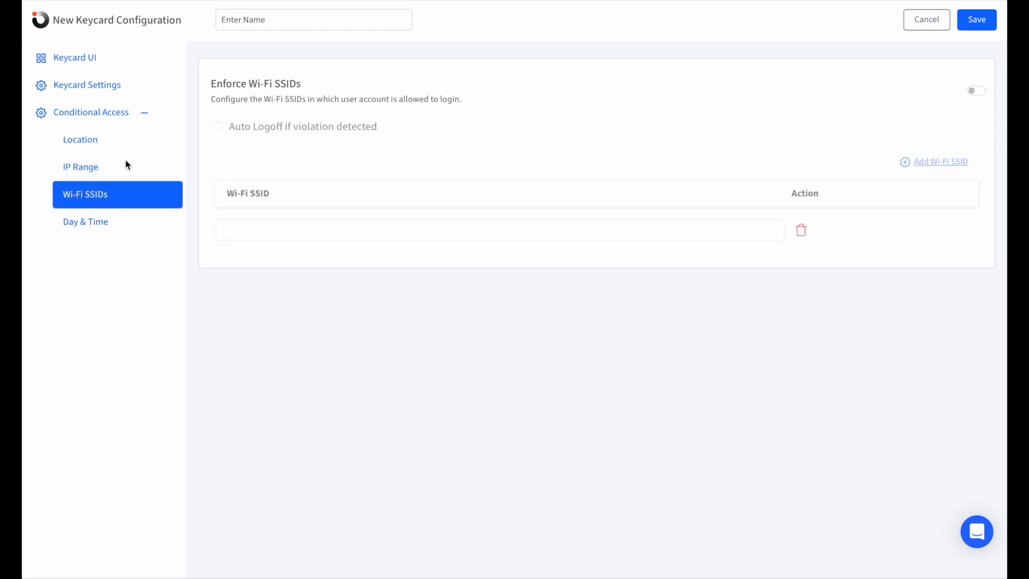
{"action": "left_click", "coordinate": [976, 92]}
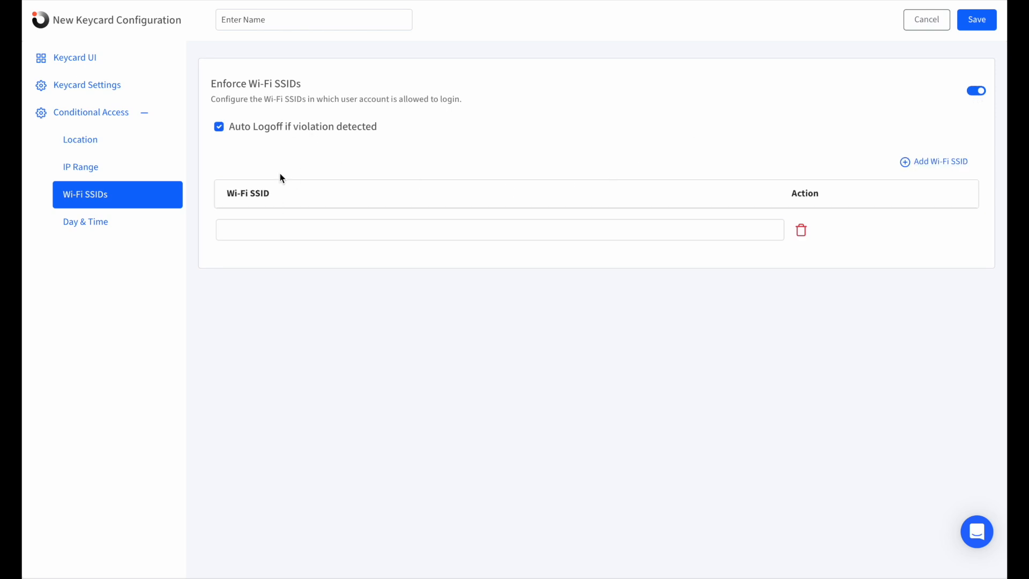
{"action": "left_click", "coordinate": [922, 162]}
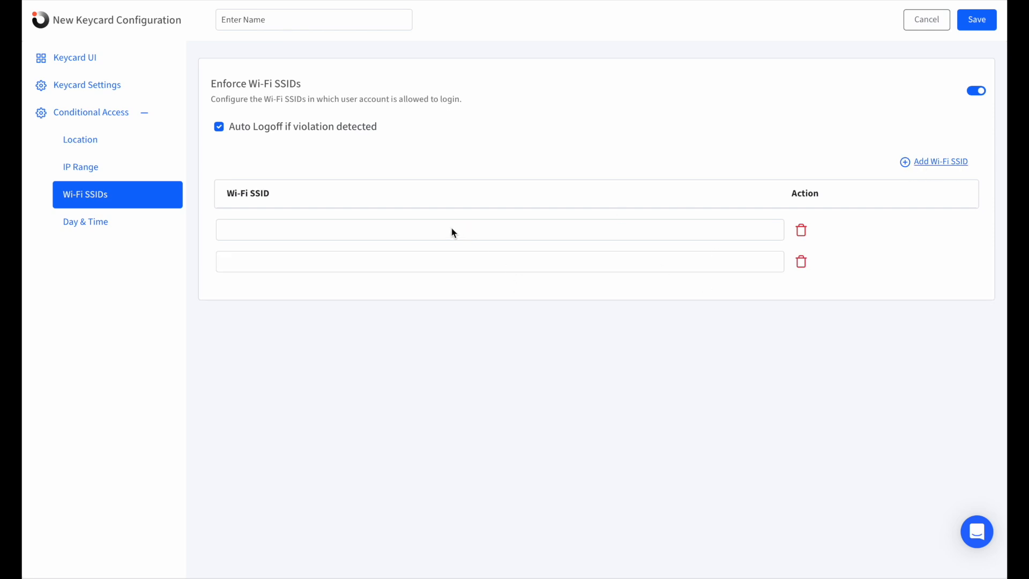
Enable the Day & Time schedule with auto logoff on violation, and look through the start time and timezone choices, keeping UTC
{"action": "left_click", "coordinate": [92, 228]}
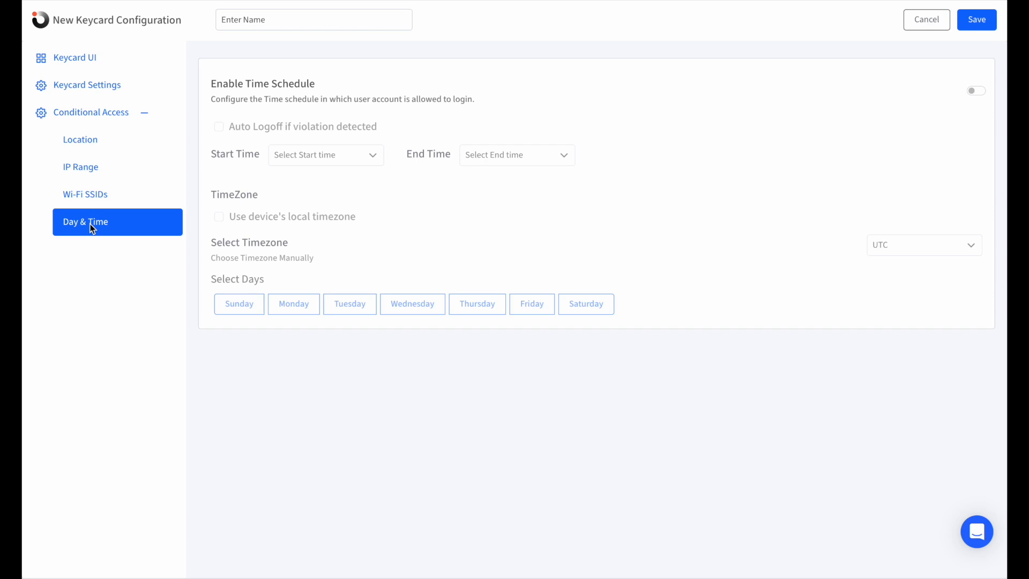
{"action": "left_click", "coordinate": [219, 127]}
{"action": "left_click", "coordinate": [979, 92]}
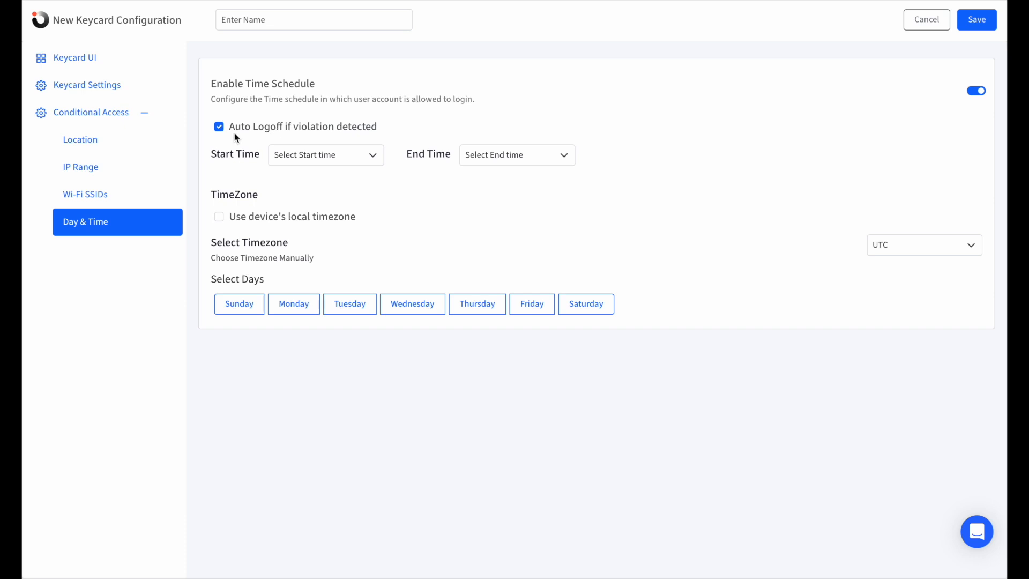
{"action": "left_click", "coordinate": [295, 159]}
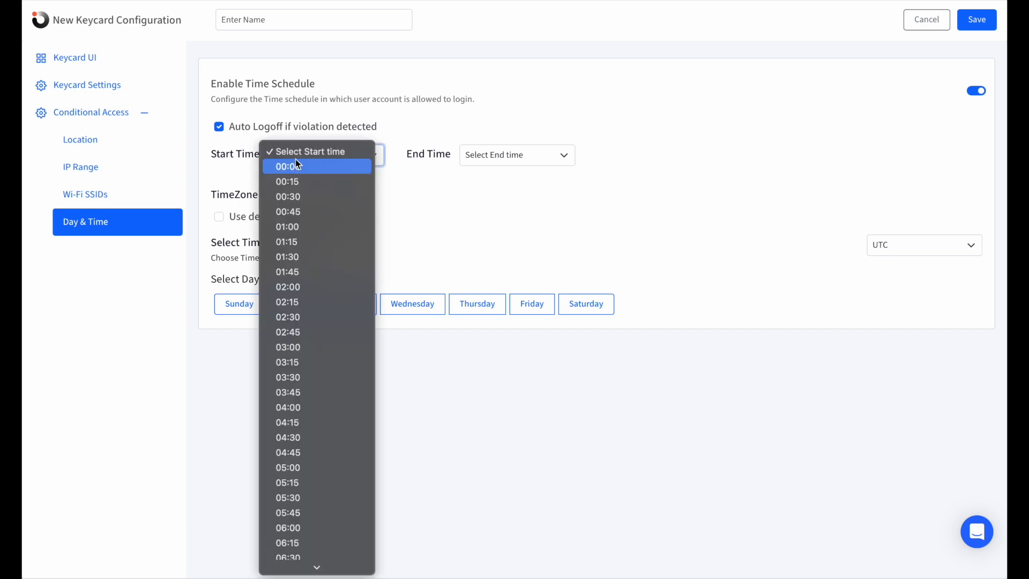
{"action": "left_click", "coordinate": [314, 144]}
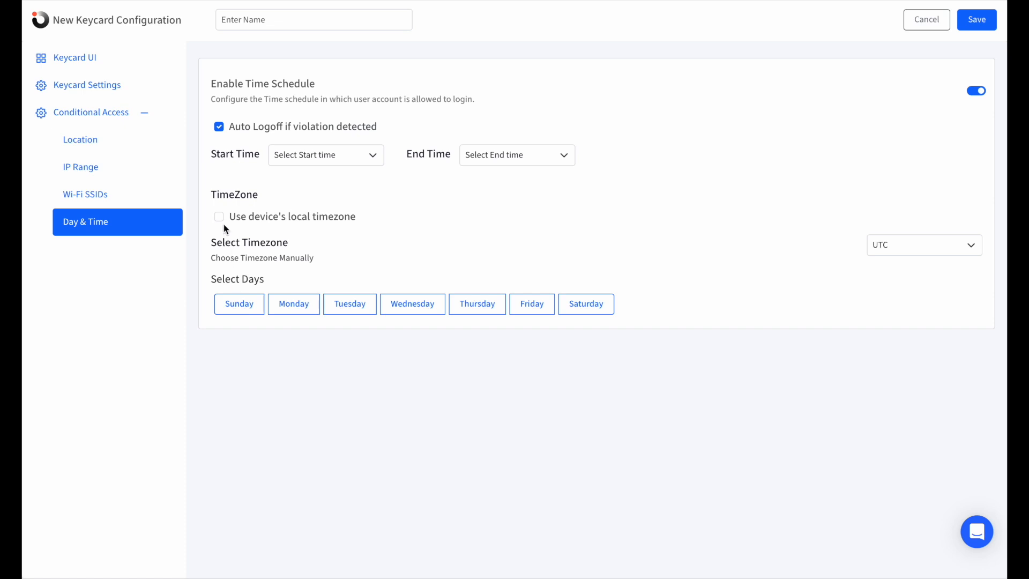
{"action": "left_click", "coordinate": [904, 246]}
{"action": "left_click", "coordinate": [902, 242]}
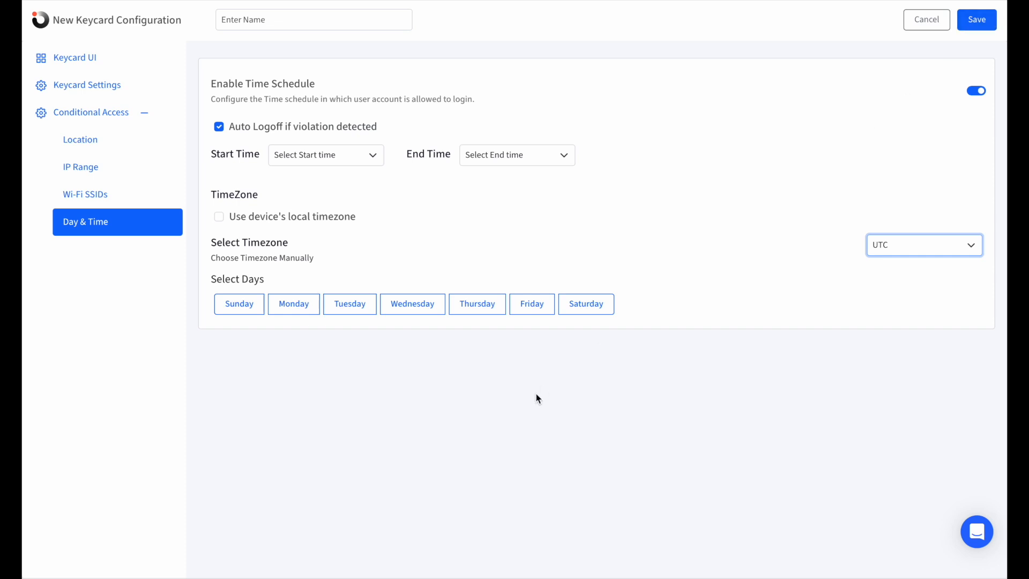
Try to save the configuration, then turn off the IP Range, Location, Wi-Fi SSIDs and Day & Time conditions
{"action": "left_click", "coordinate": [986, 25]}
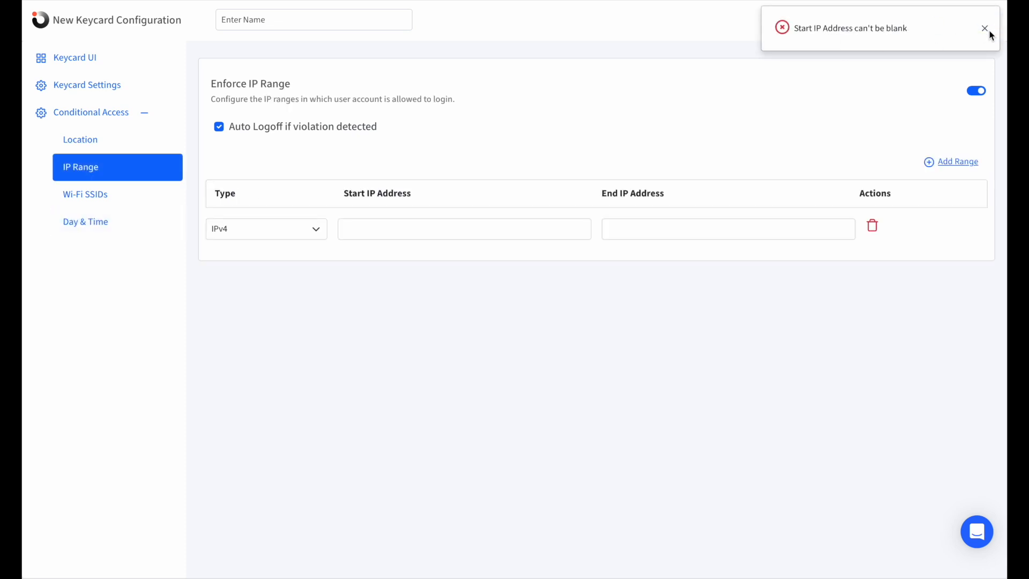
{"action": "left_click", "coordinate": [984, 28]}
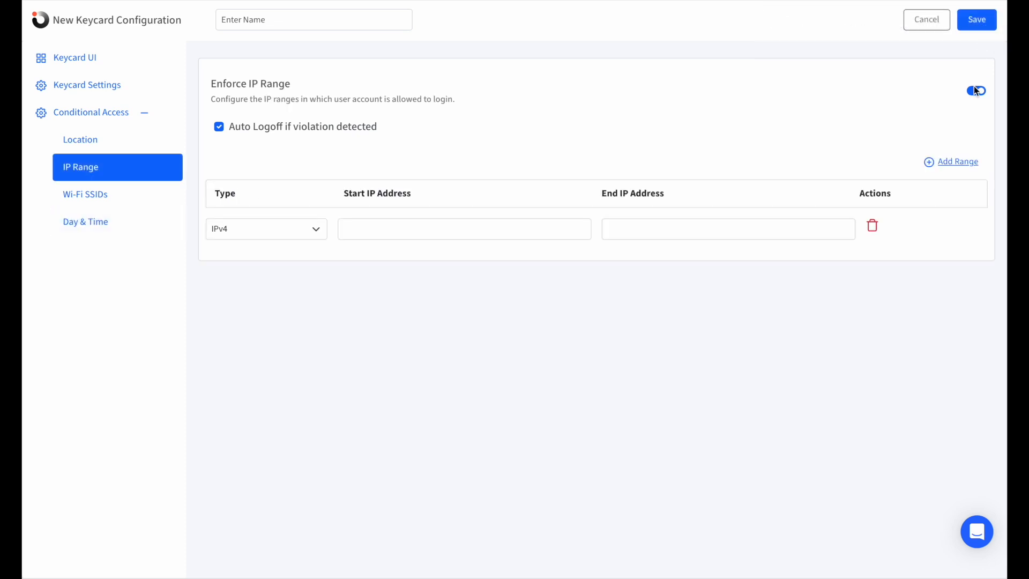
{"action": "left_click", "coordinate": [114, 141]}
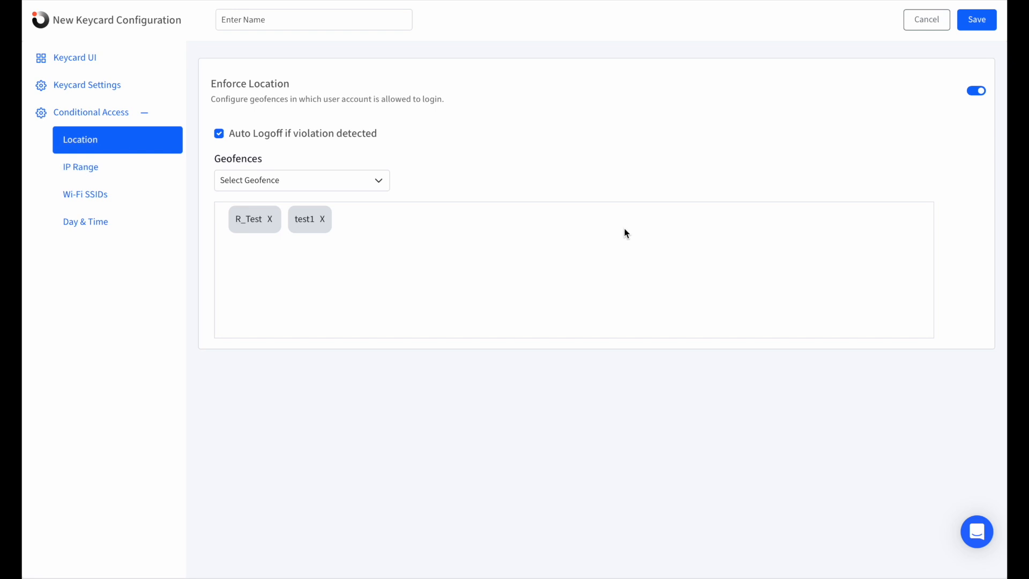
{"action": "left_click", "coordinate": [976, 91]}
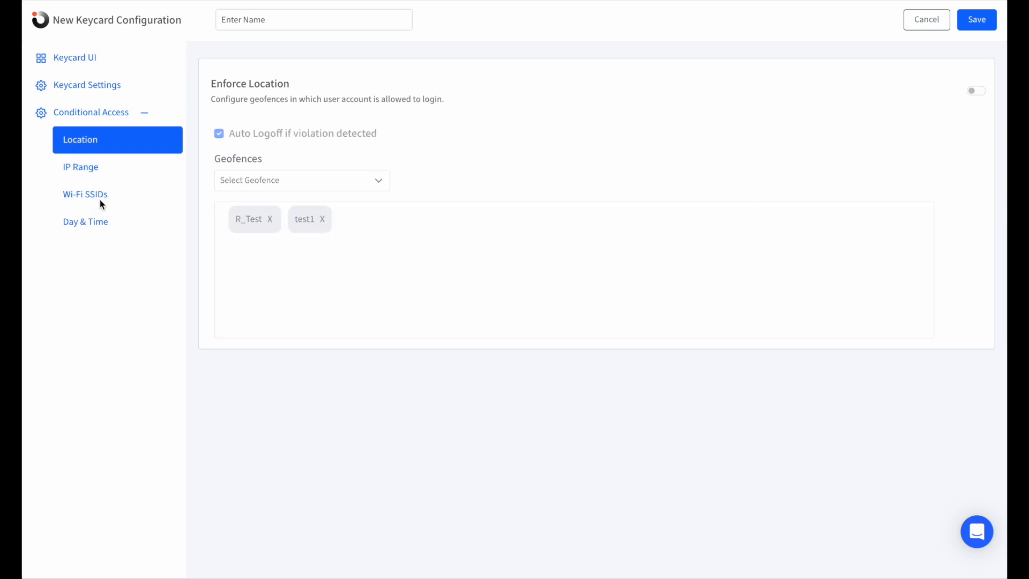
{"action": "left_click", "coordinate": [100, 199]}
{"action": "left_click", "coordinate": [973, 92]}
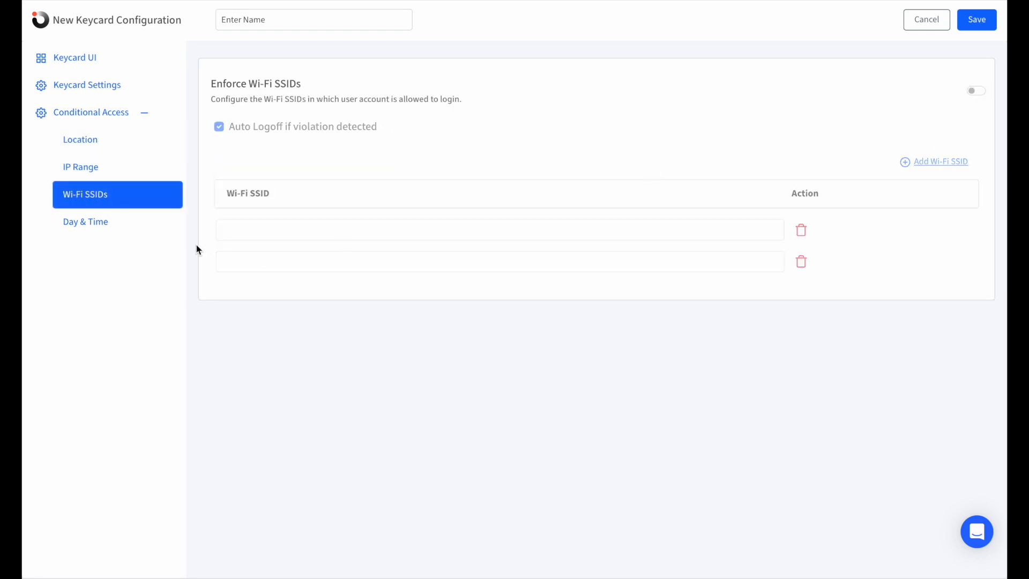
{"action": "left_click", "coordinate": [136, 224]}
{"action": "left_click", "coordinate": [976, 92]}
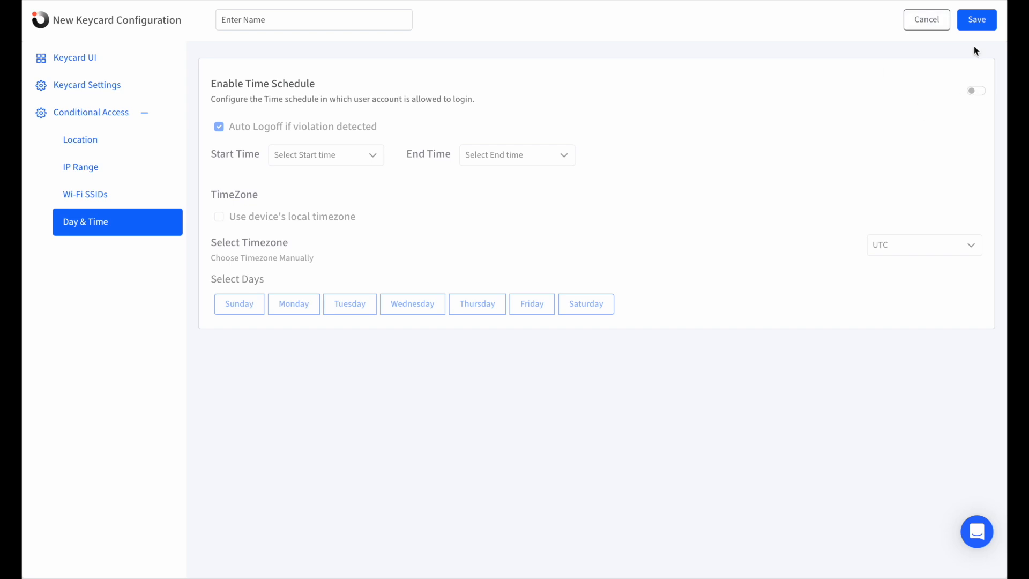
Enter a name for the new Keycard configuration and save it
{"action": "left_click", "coordinate": [978, 24]}
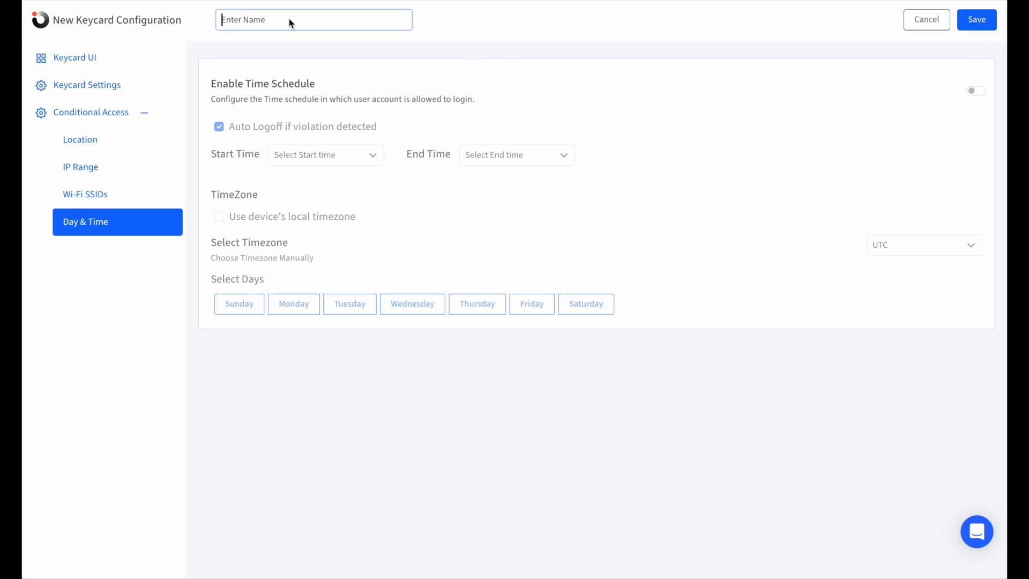
{"action": "type", "text": "Varun"}
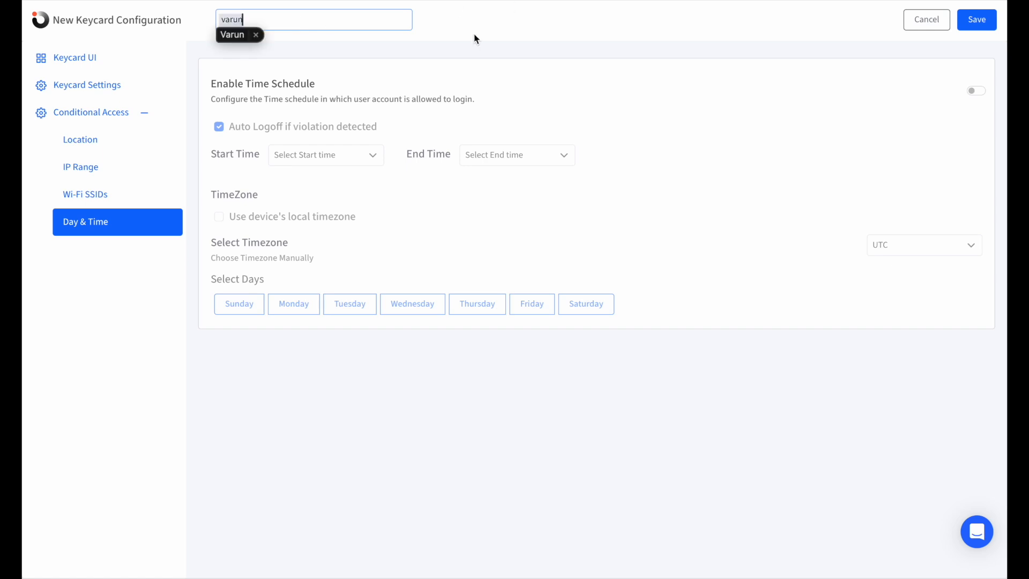
{"action": "left_click", "coordinate": [384, 67]}
{"action": "left_click", "coordinate": [961, 21]}
{"action": "left_click", "coordinate": [971, 20]}
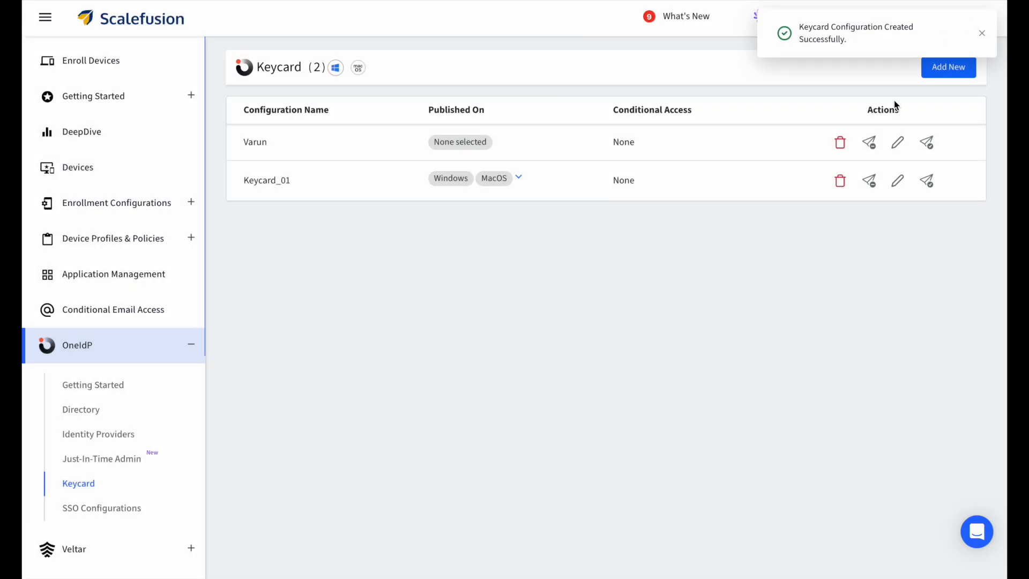
Reopen the newly created Keycard configuration, check its Day & Time condition under Conditional Access, and update it
{"action": "left_click", "coordinate": [927, 142]}
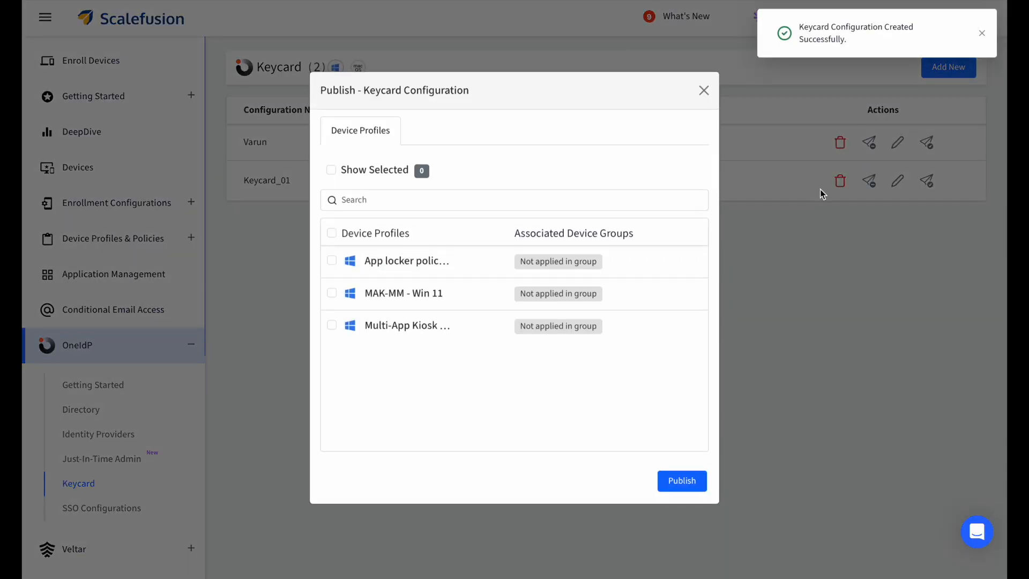
{"action": "left_click", "coordinate": [703, 90]}
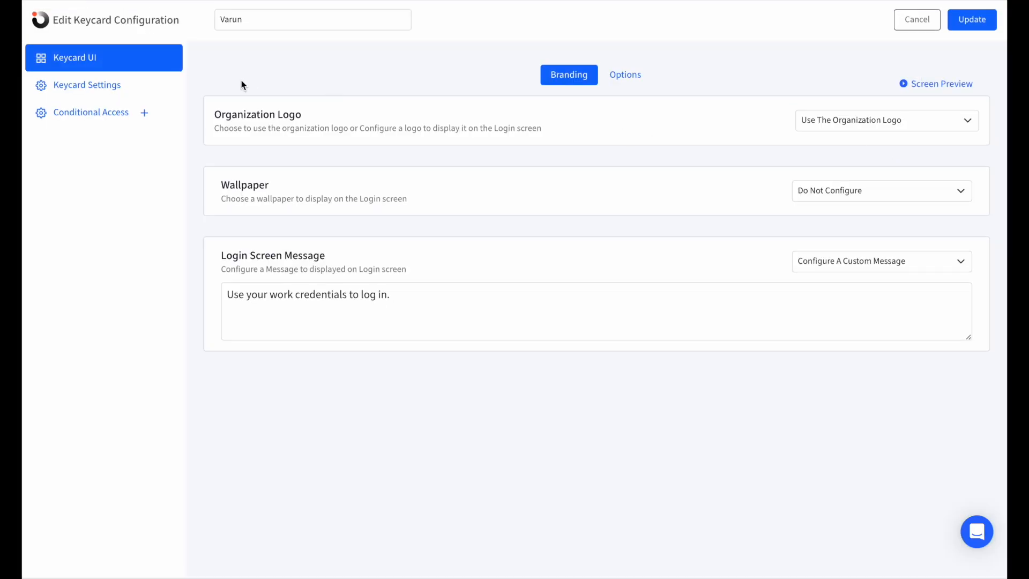
{"action": "left_click", "coordinate": [108, 120]}
{"action": "left_click", "coordinate": [84, 232]}
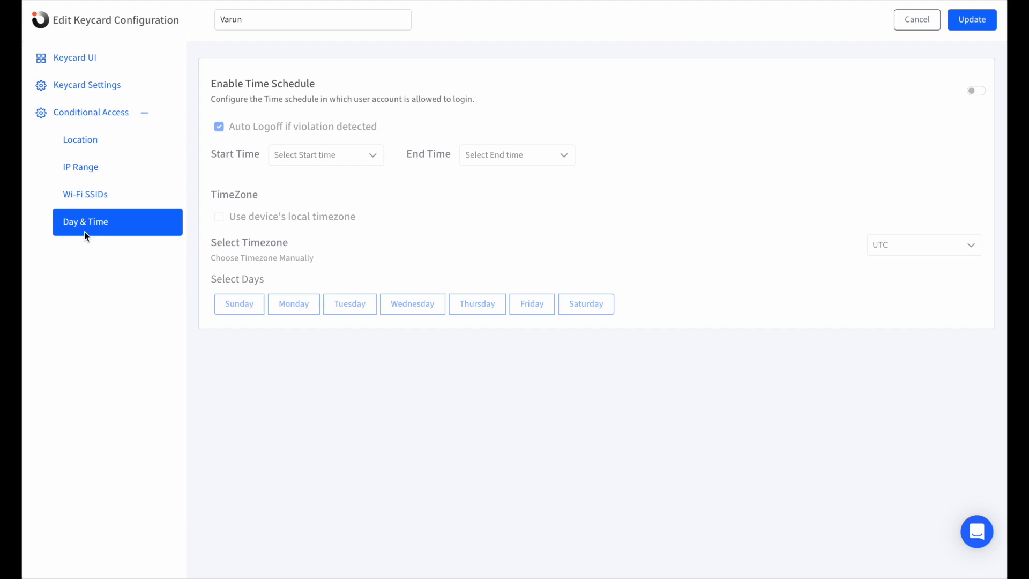
{"action": "left_click", "coordinate": [962, 19]}
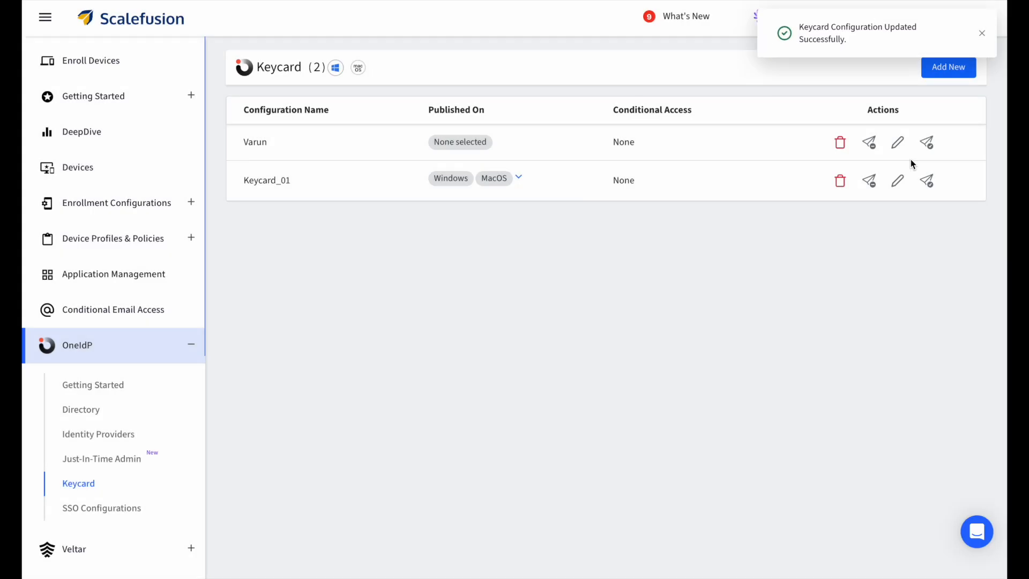
Publish the new Keycard configuration to the MAK-MM - Win 11, Multi-App Kiosk and App locker policy device profiles
{"action": "left_click", "coordinate": [927, 142]}
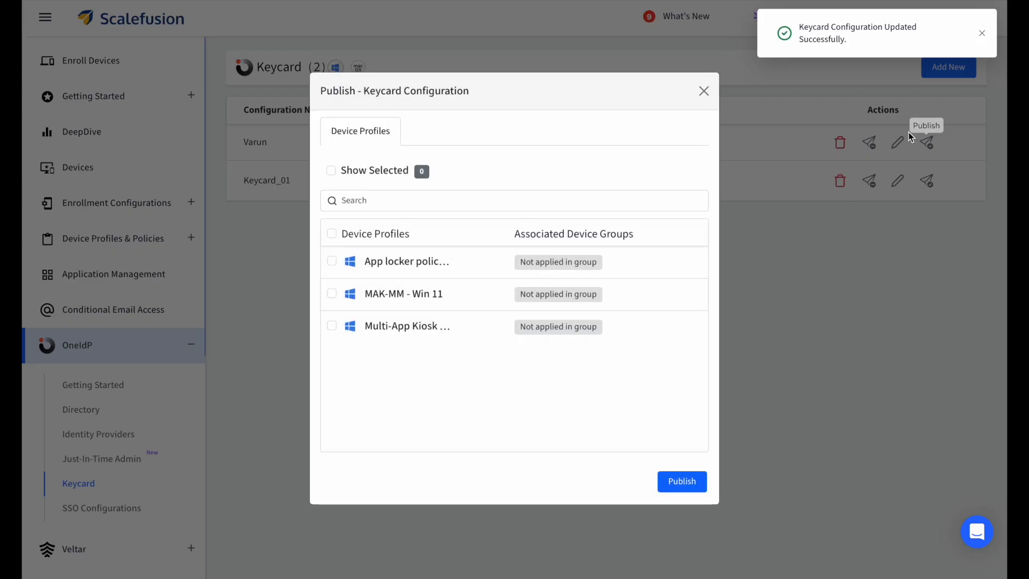
{"action": "left_click", "coordinate": [332, 293]}
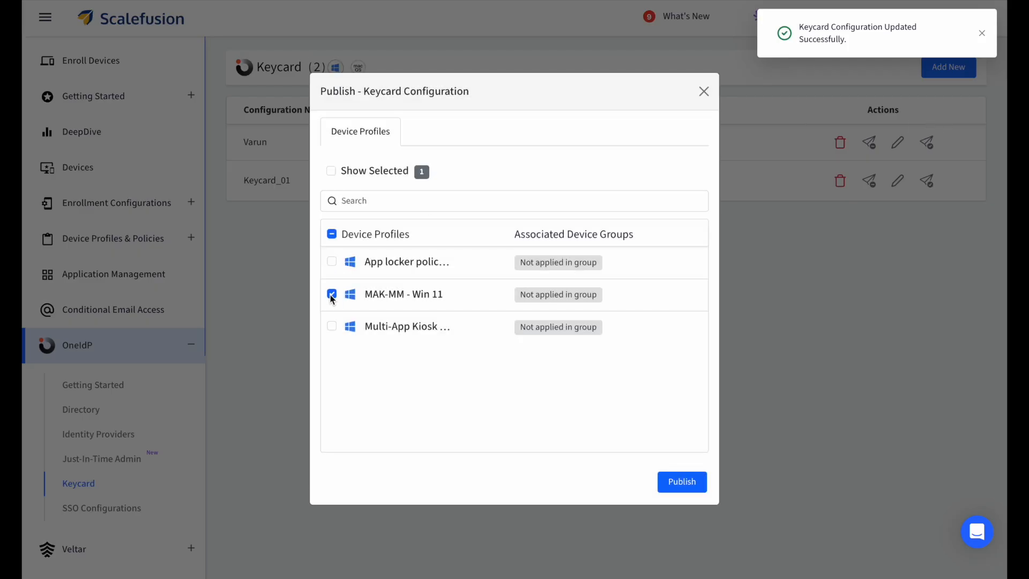
{"action": "left_click", "coordinate": [332, 327]}
{"action": "left_click", "coordinate": [332, 263]}
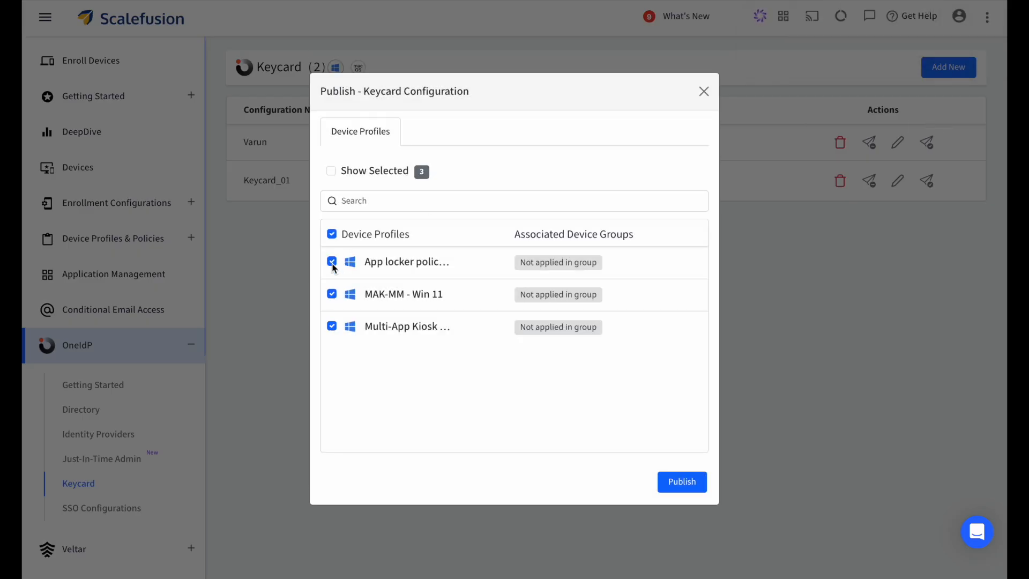
{"action": "left_click", "coordinate": [675, 482]}
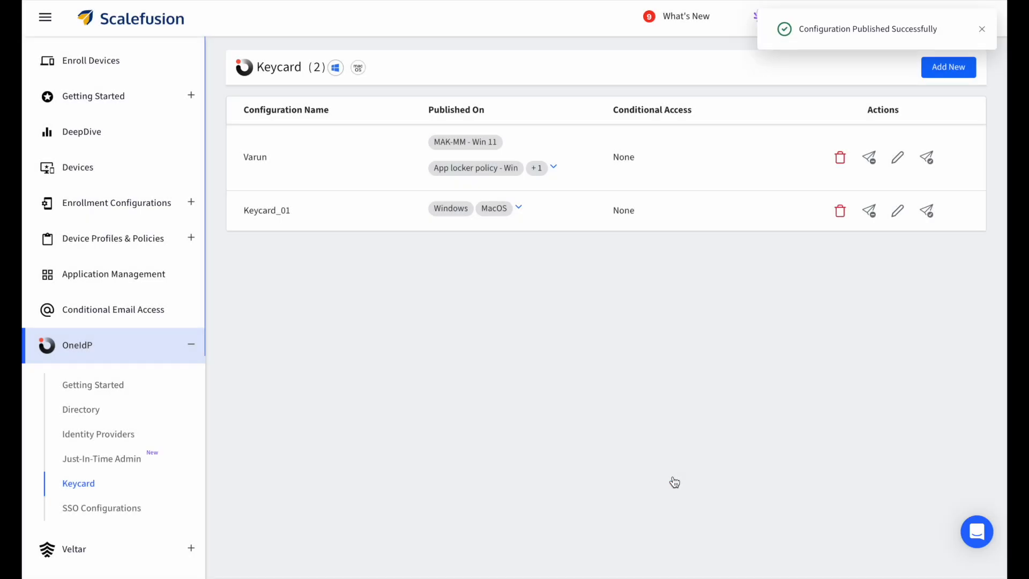